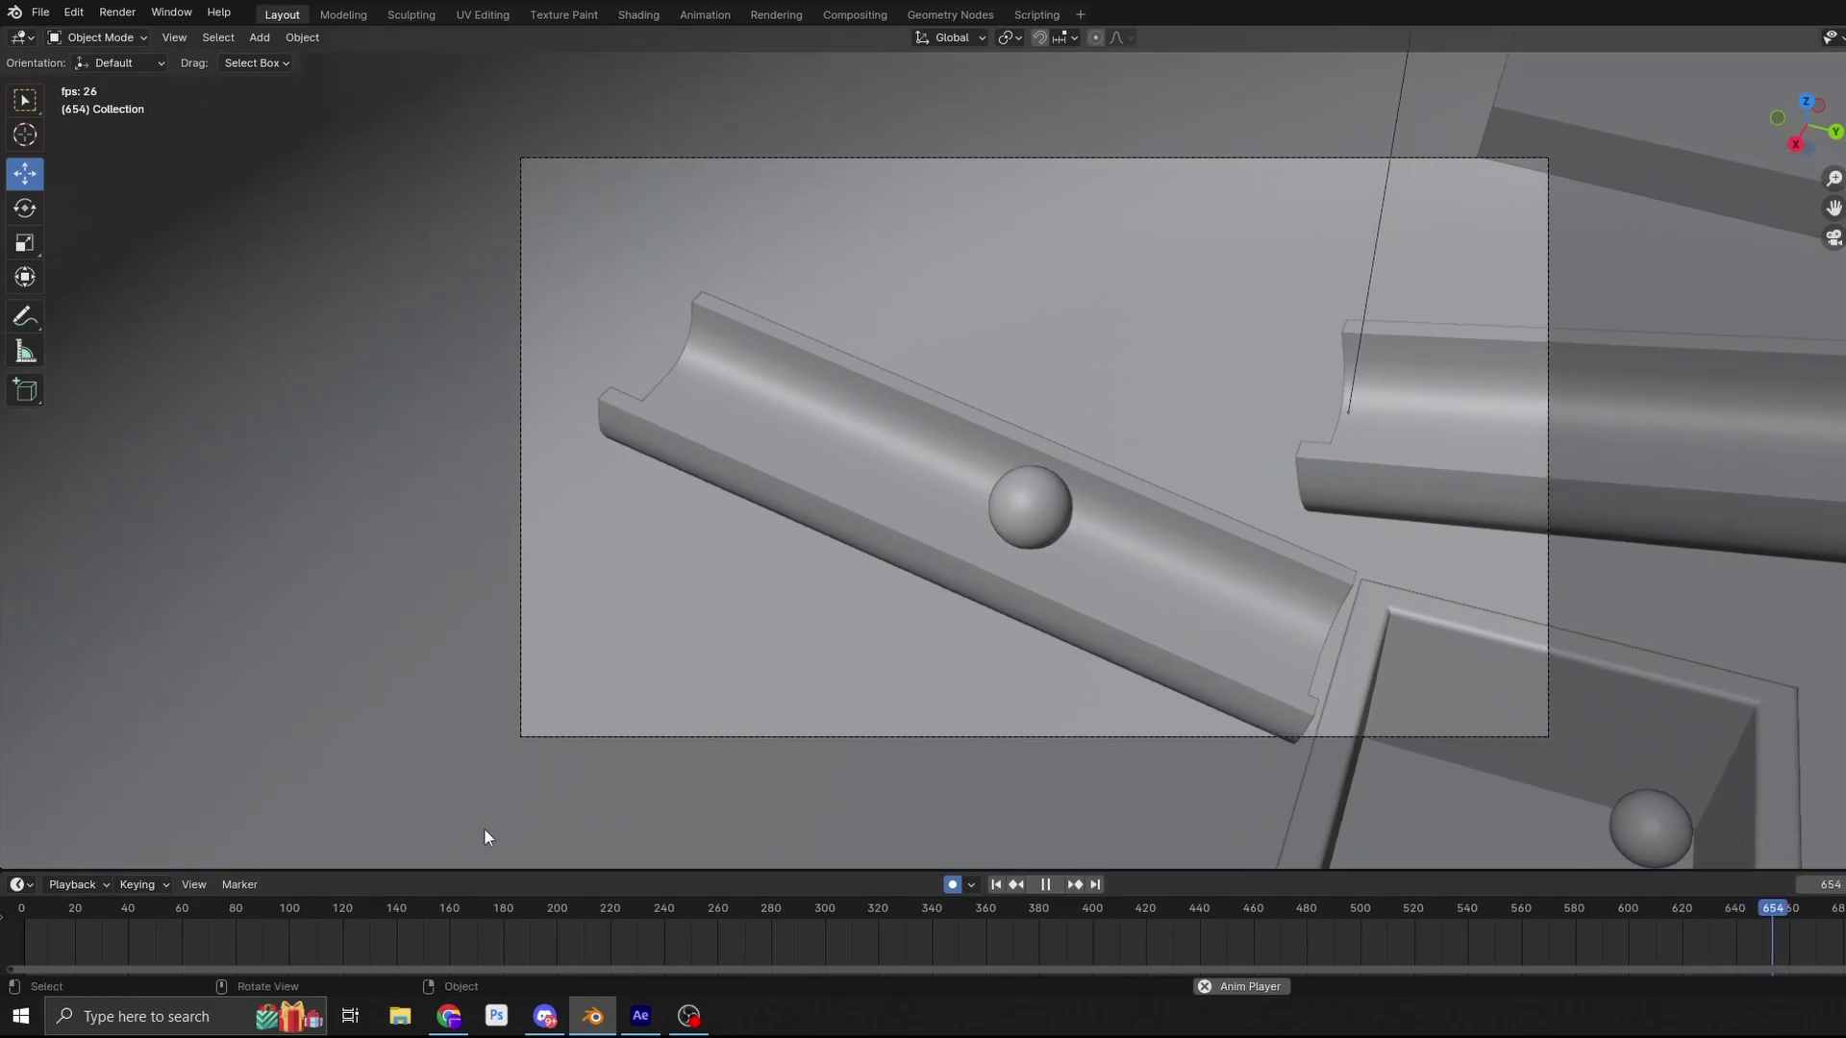
# - Return to Blender's staircase ball scene in camera view, with playback stopped at frame 19
pyautogui.hotkey('alt', 'Tab')
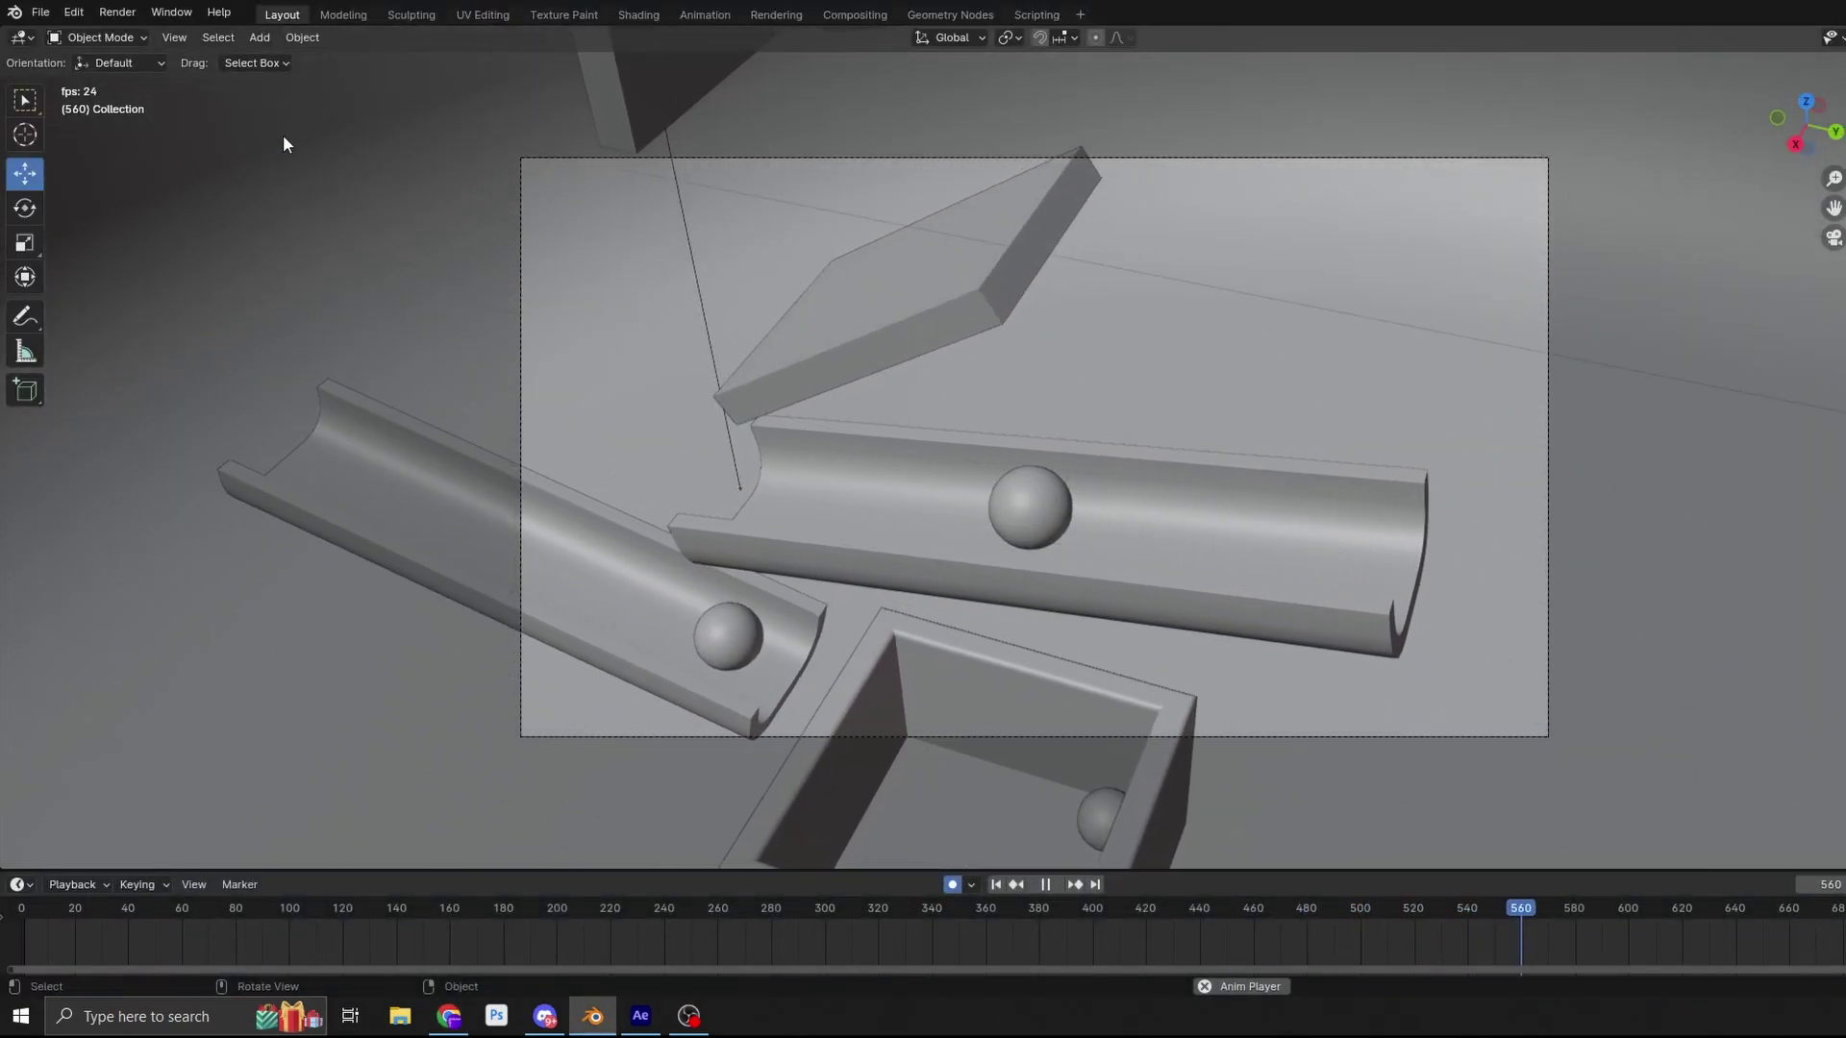
pyautogui.click(41, 12)
pyautogui.moveTo(156, 313)
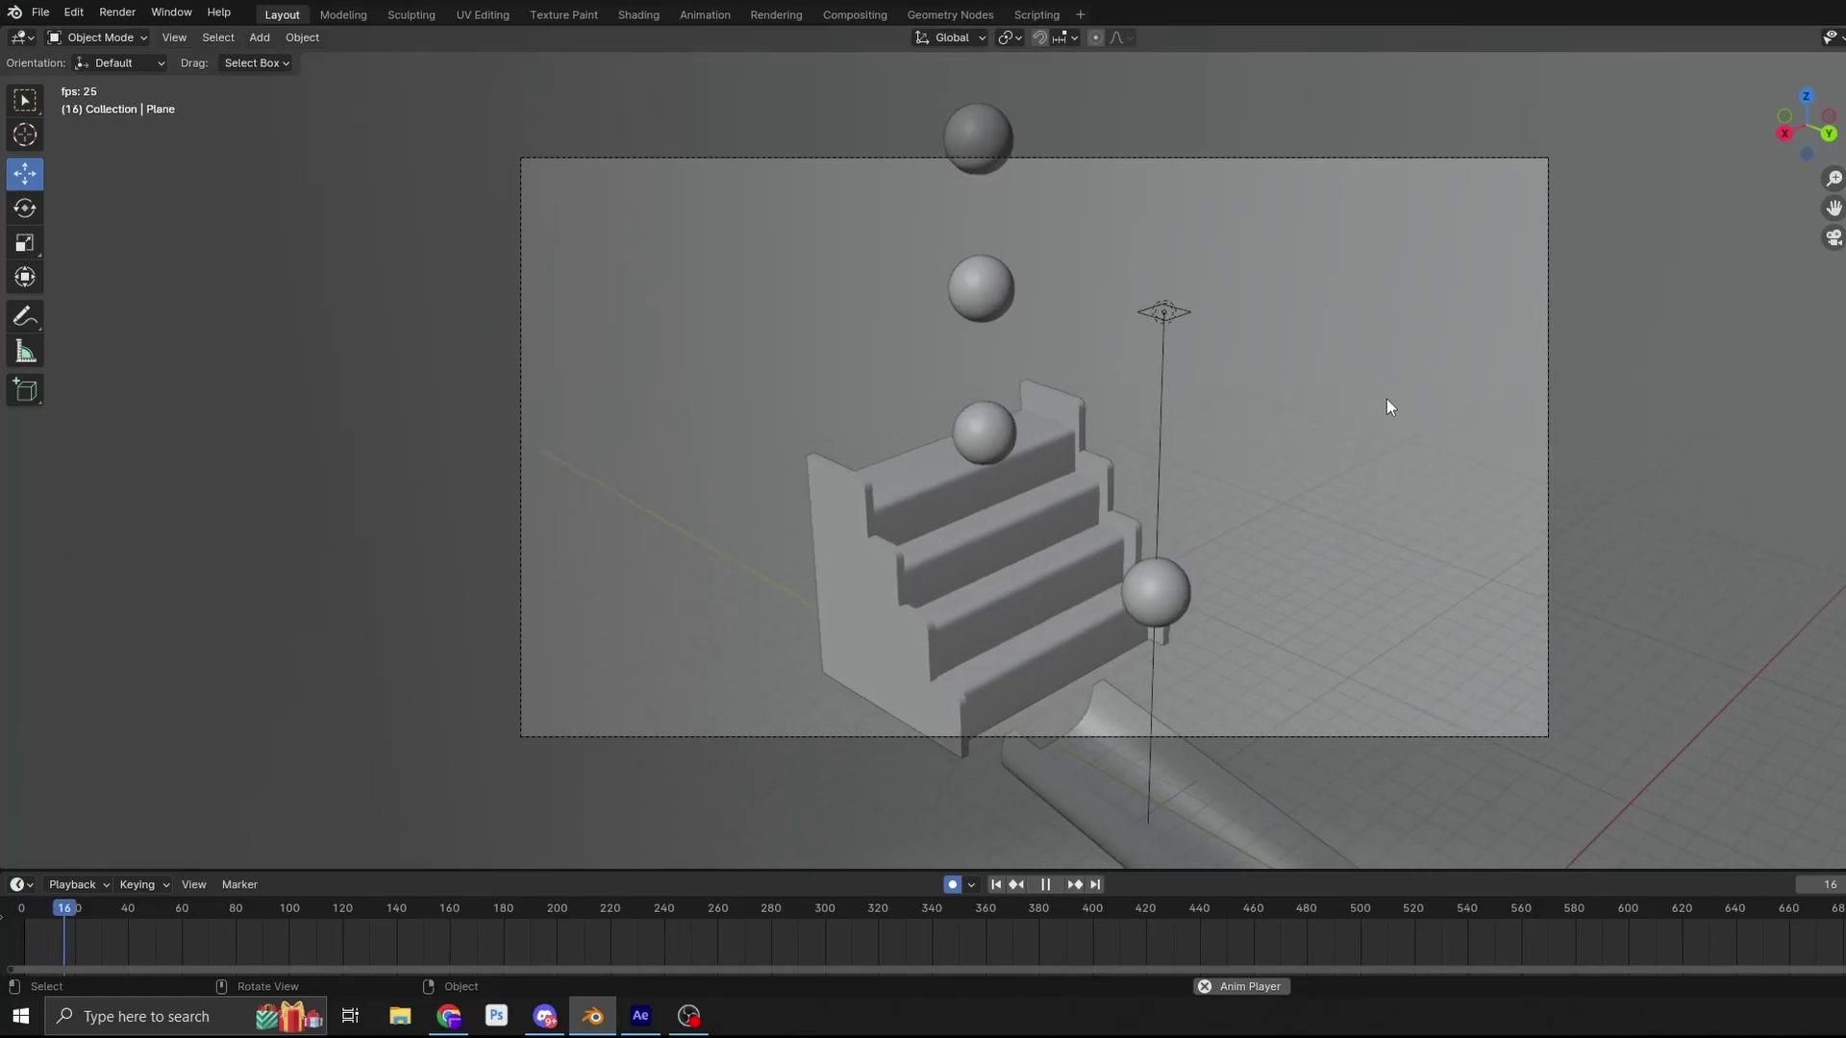
# - Preview the ball animation from an orbited side view, then rewind to frame 0
pyautogui.press('space')
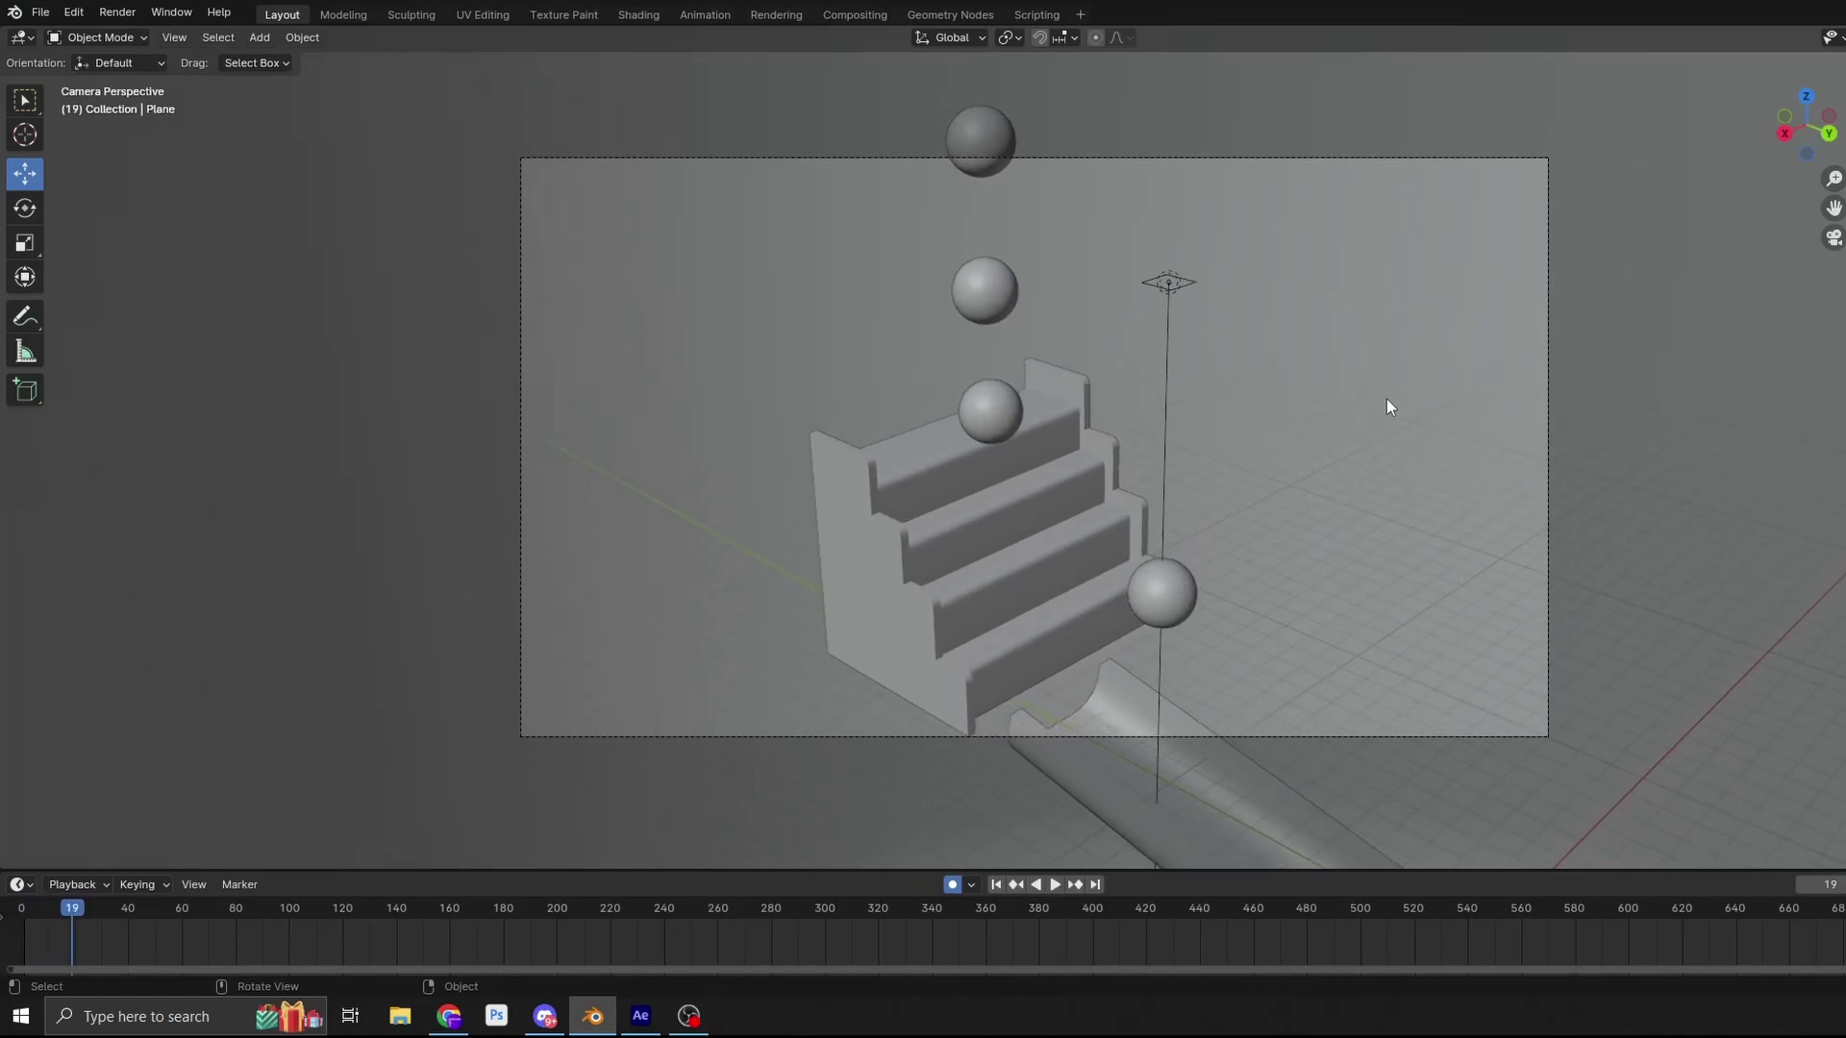
pyautogui.click(1785, 135)
pyautogui.moveTo(1450, 316); pyautogui.dragTo(1249, 424, button='middle')
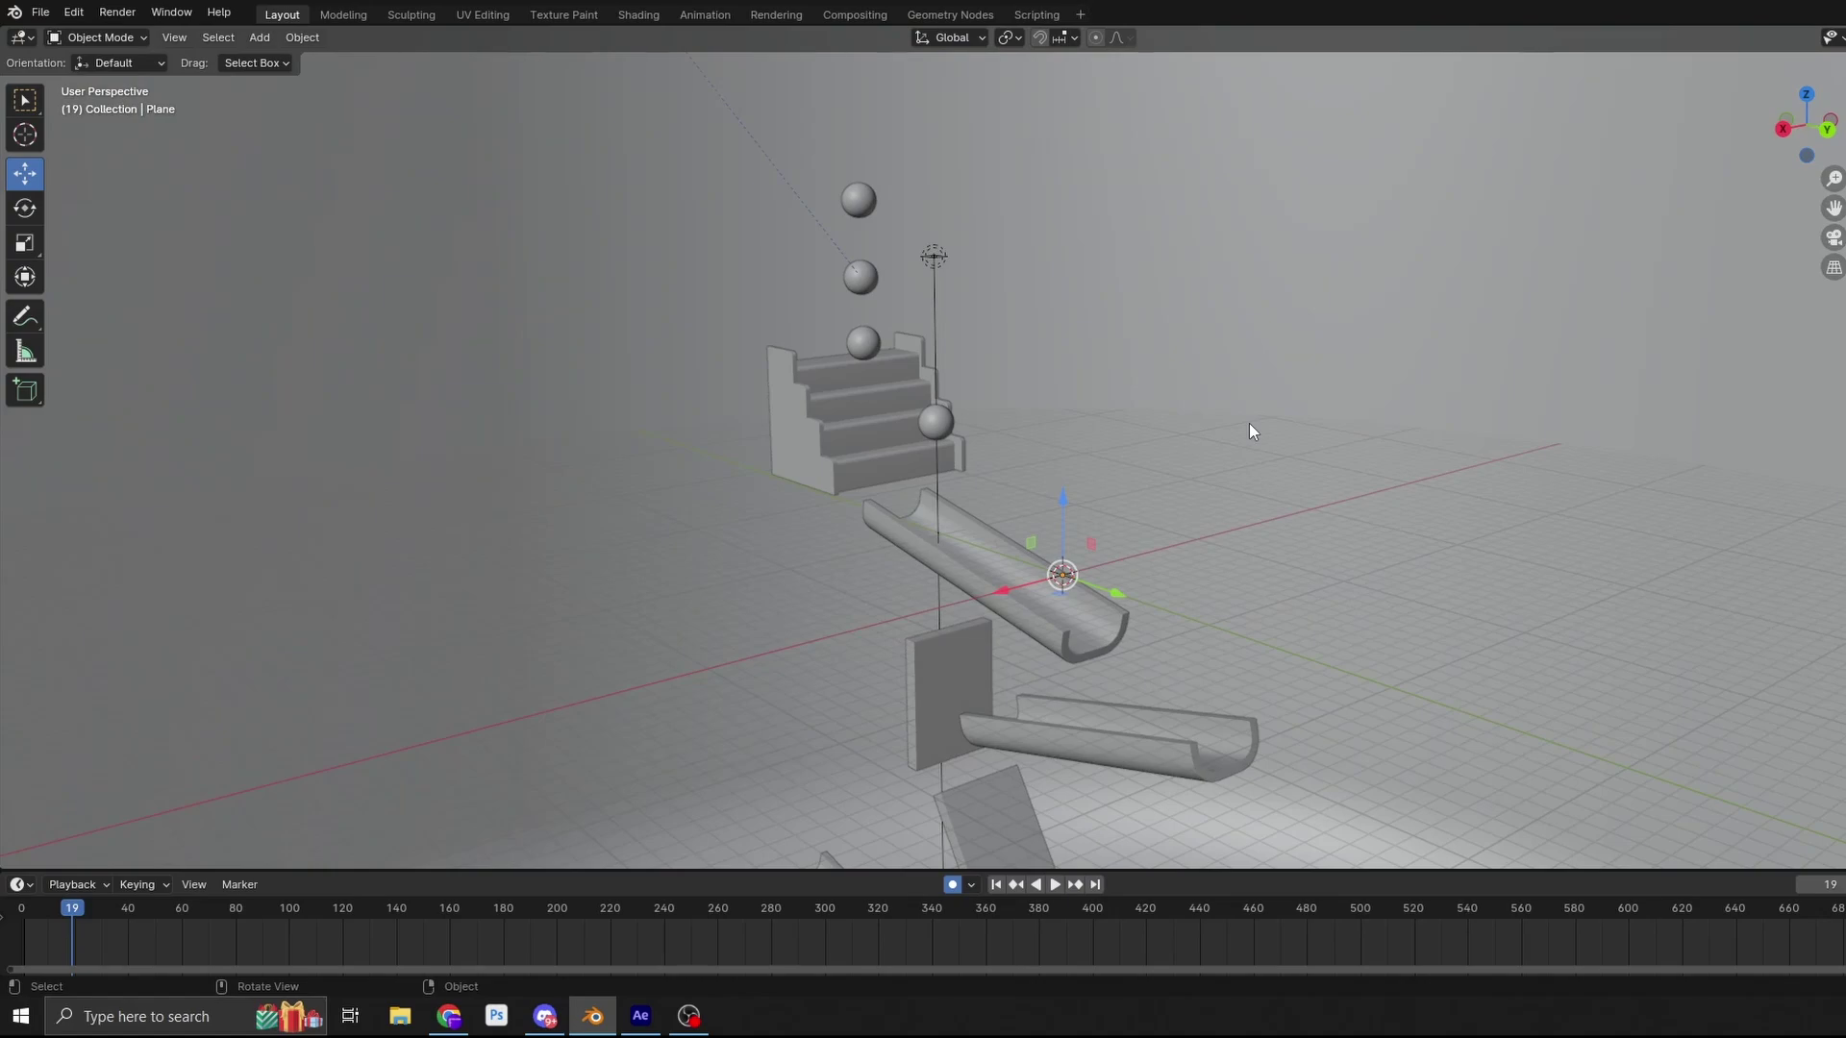
pyautogui.press('space')
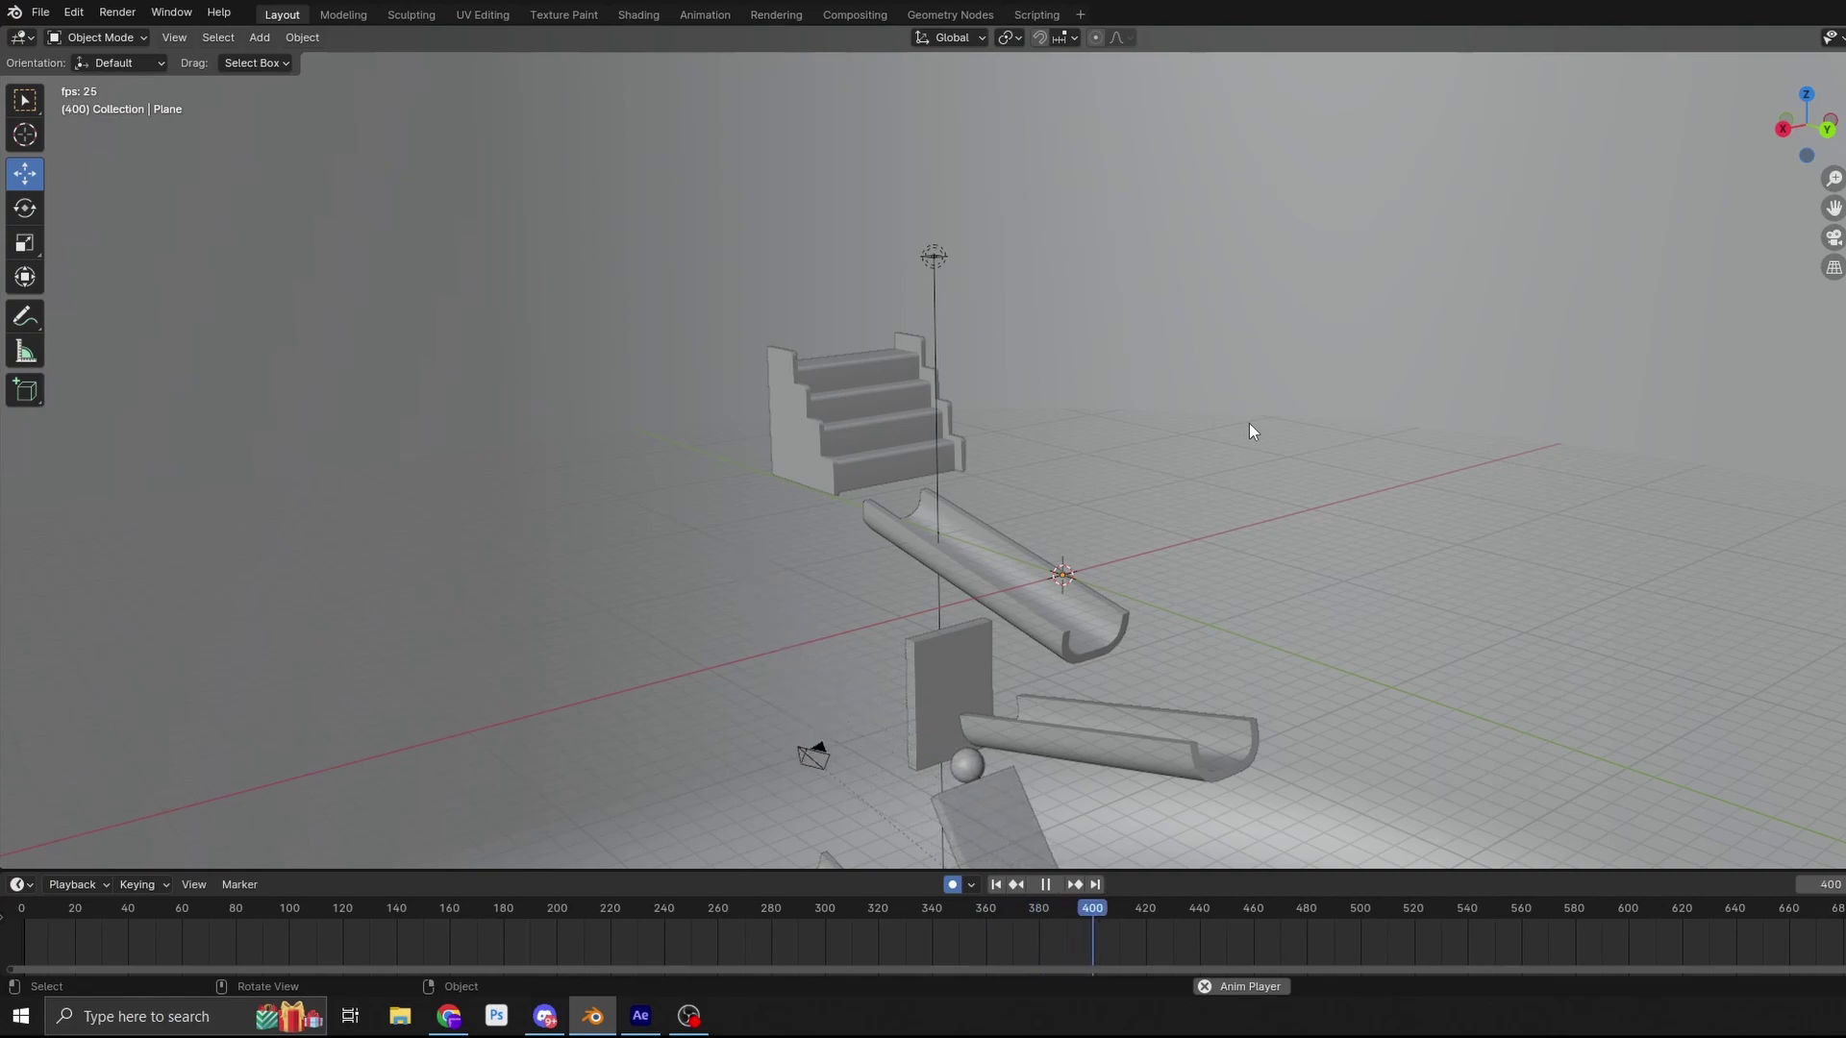
pyautogui.press('space')
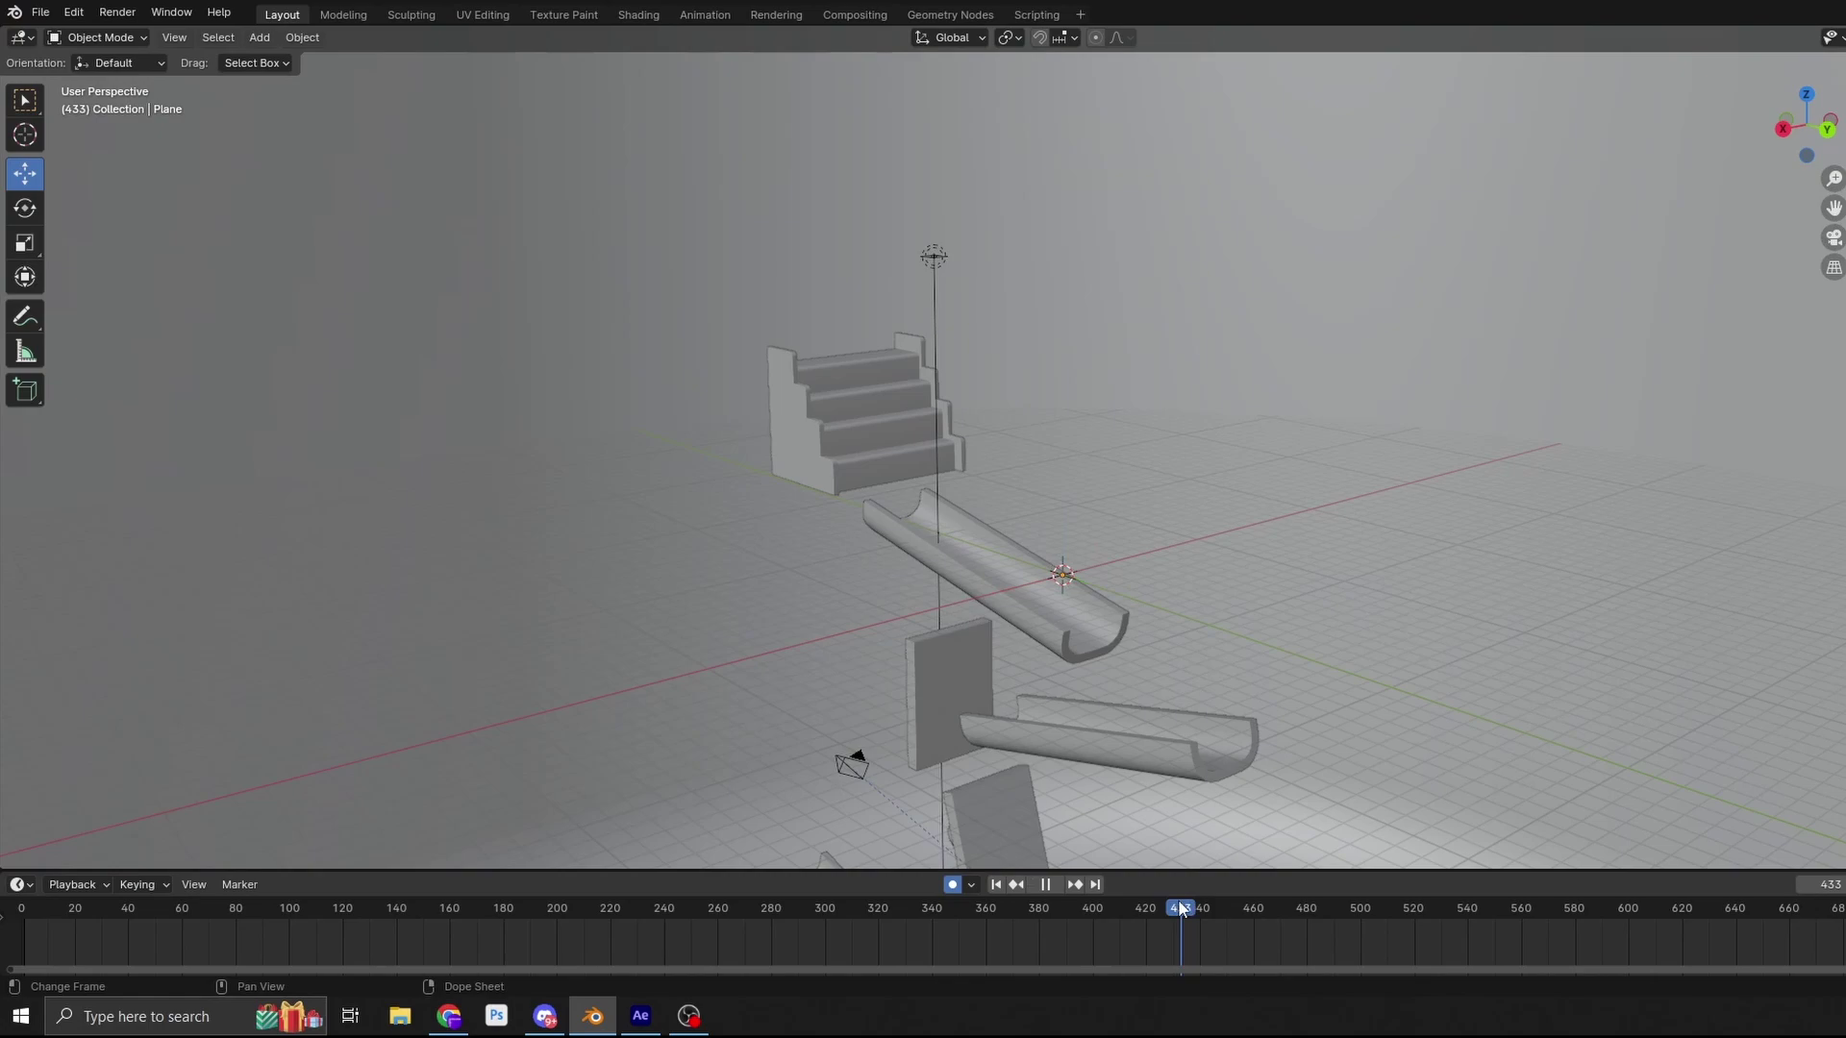
pyautogui.hotkey('shift', 'Left')
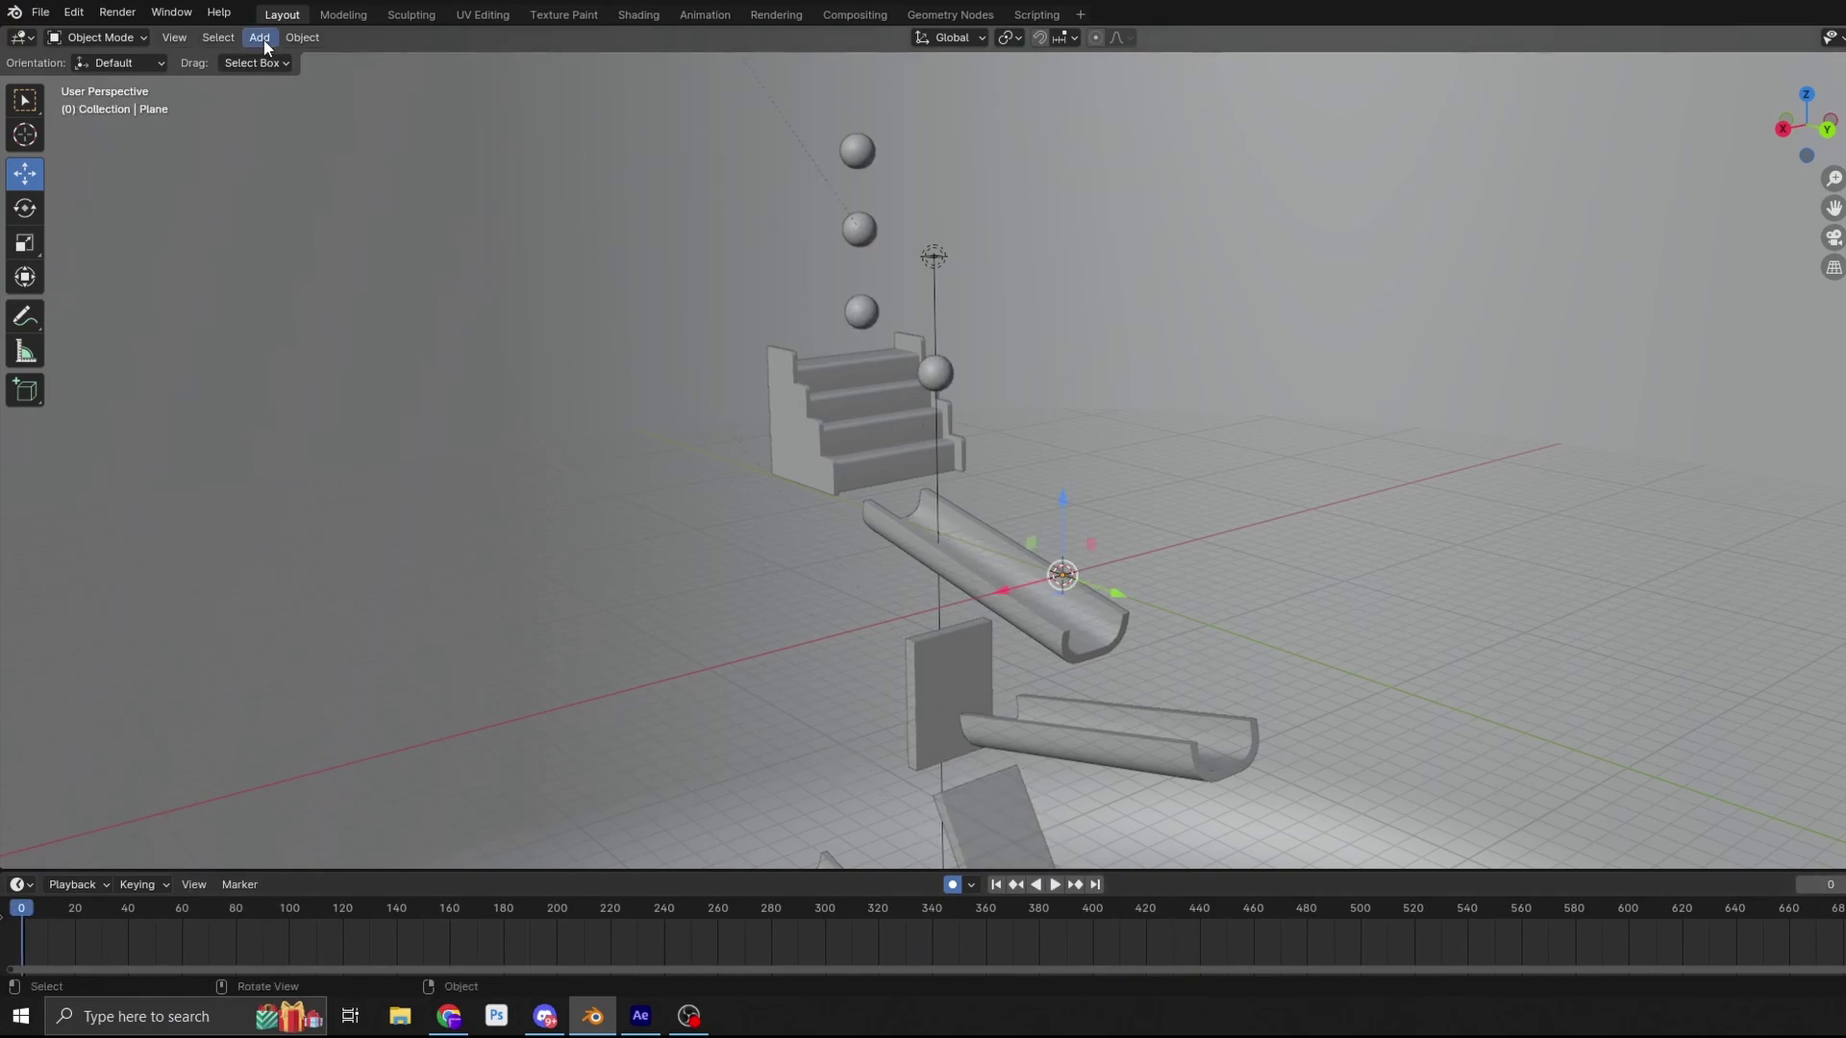
# - Add a cube empty at the upper chute and rename it tidynull
pyautogui.click(262, 38)
pyautogui.moveTo(318, 247)
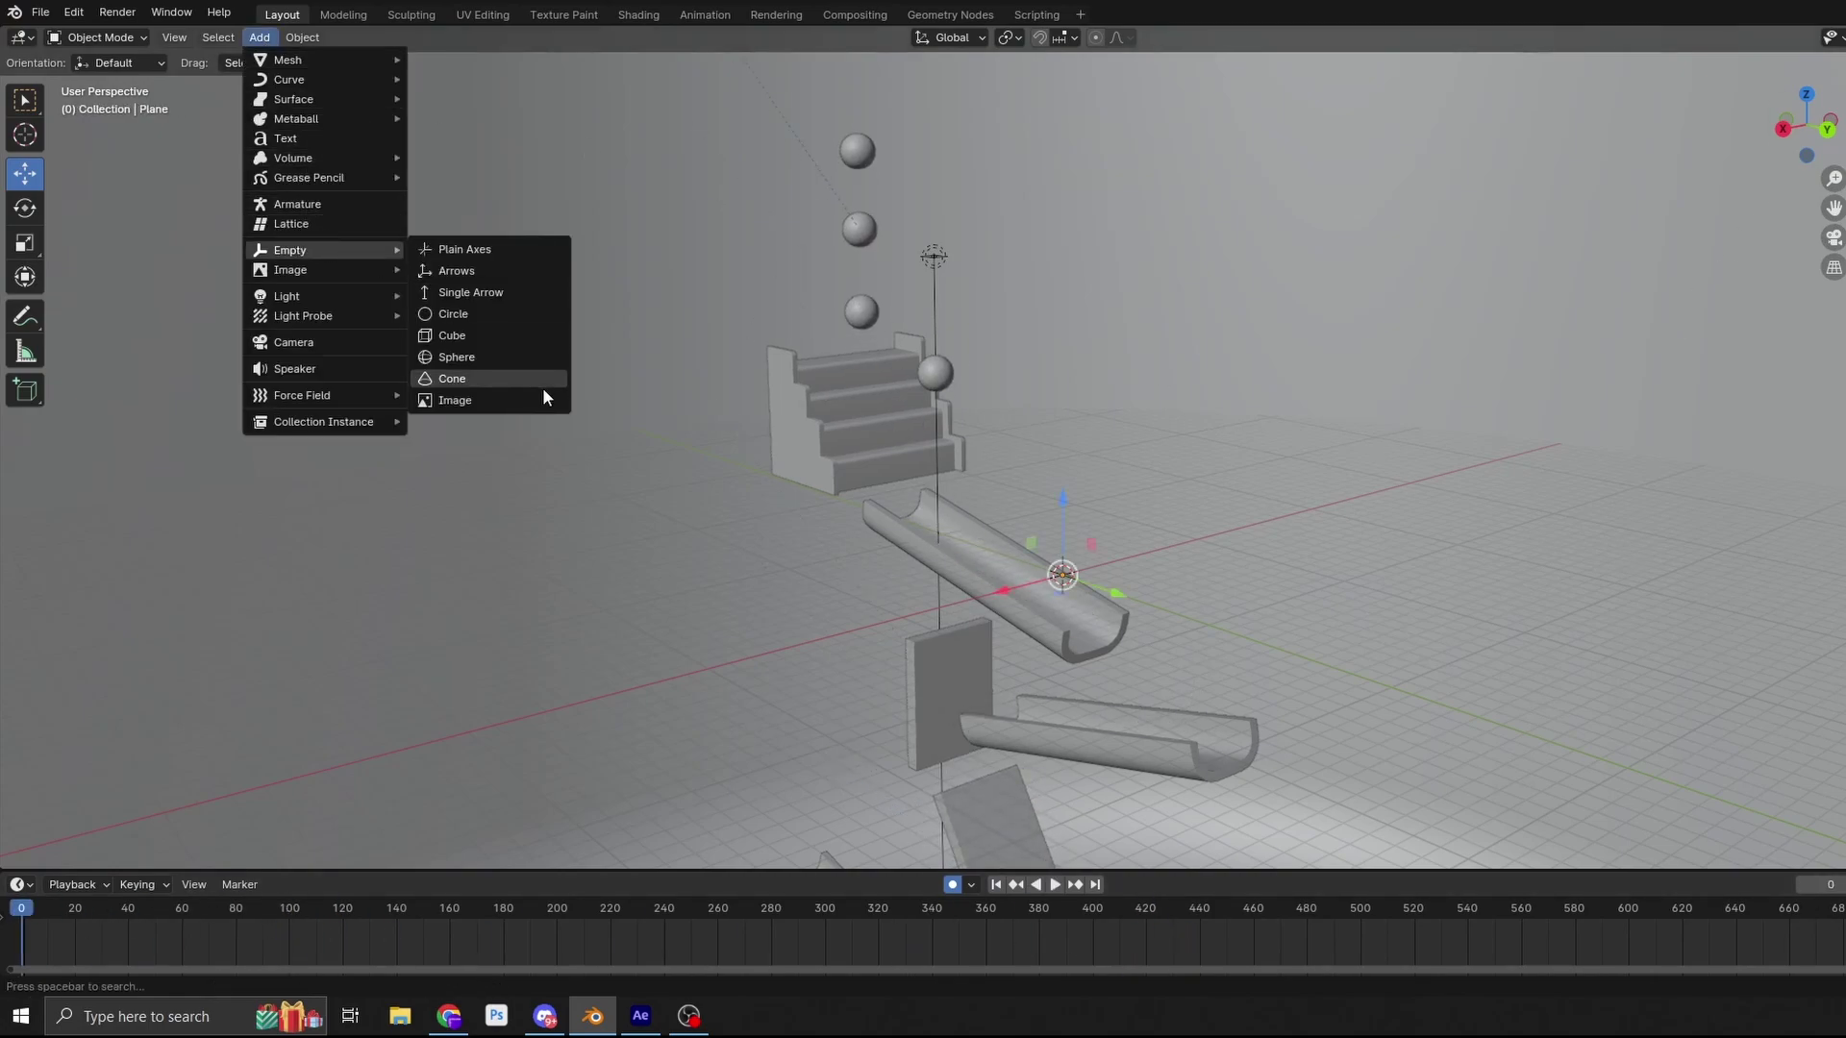
pyautogui.click(477, 336)
pyautogui.press('shift')
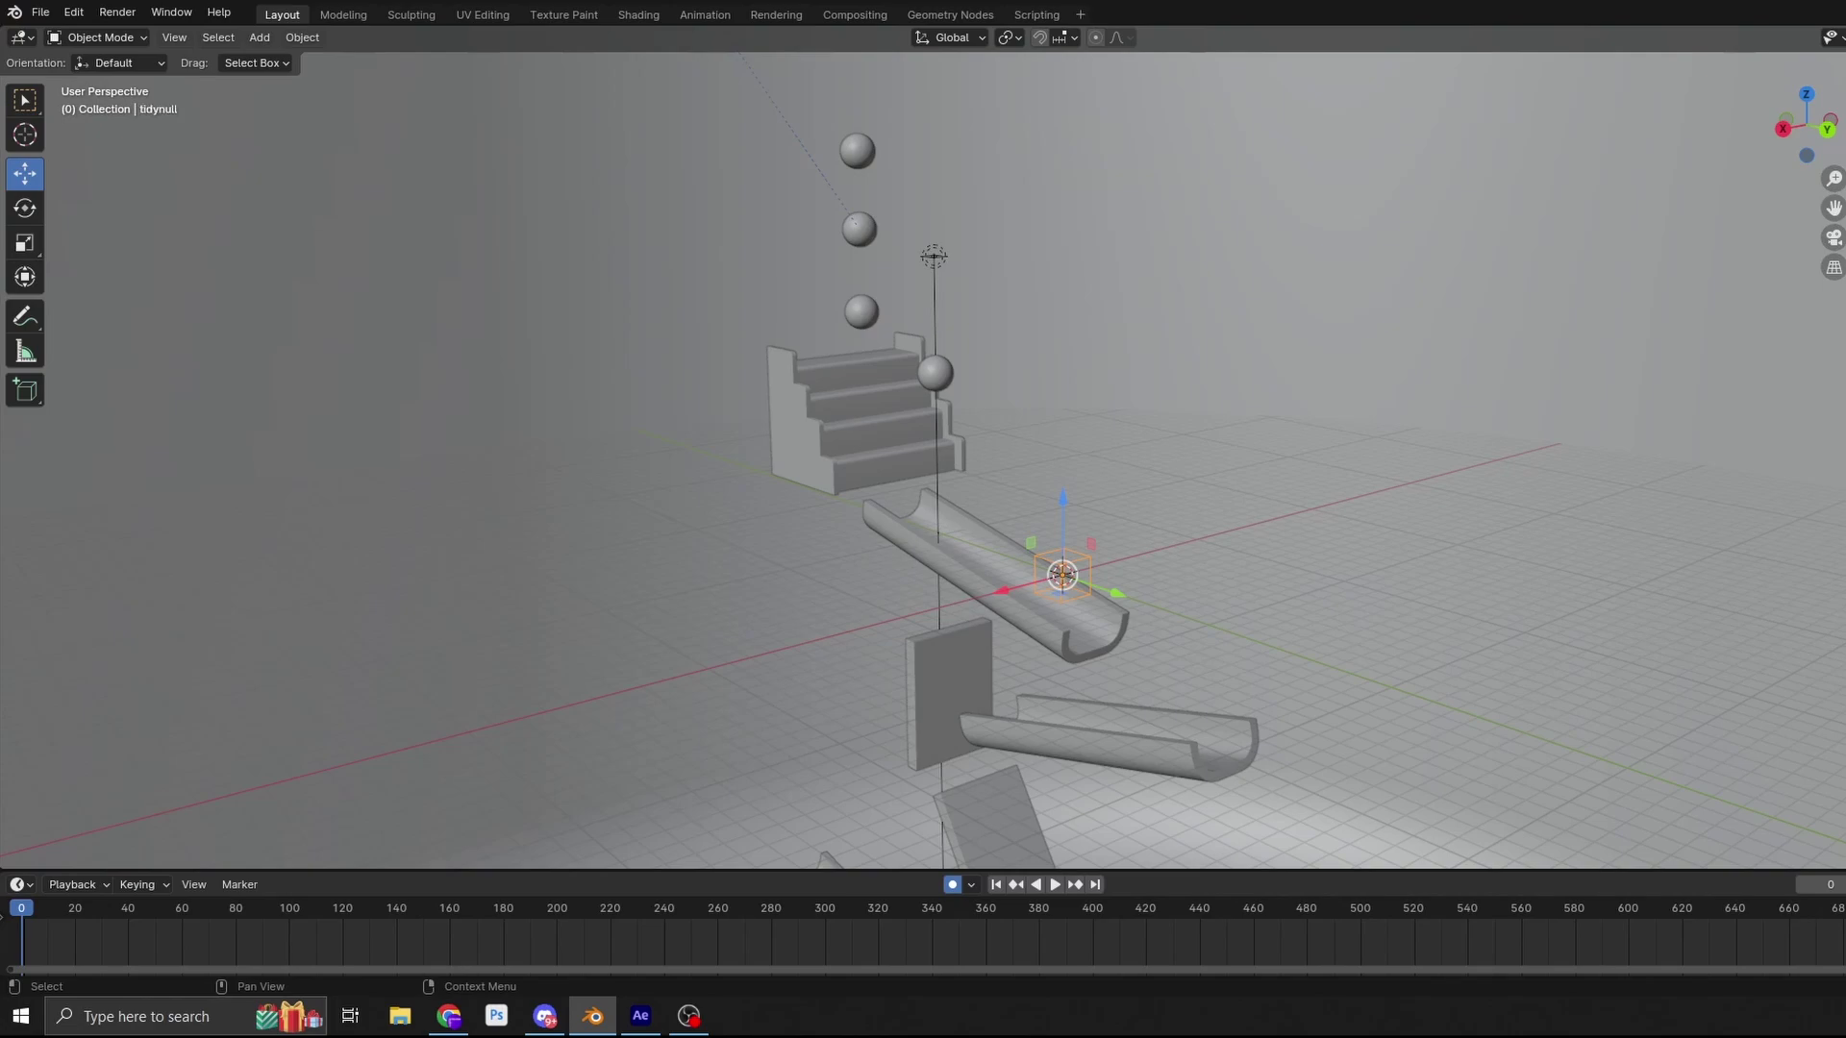
# - Parent tidynull to Sphere.002 with Keep Transform and raise it to Z 16.712 m
pyautogui.click(868, 226)
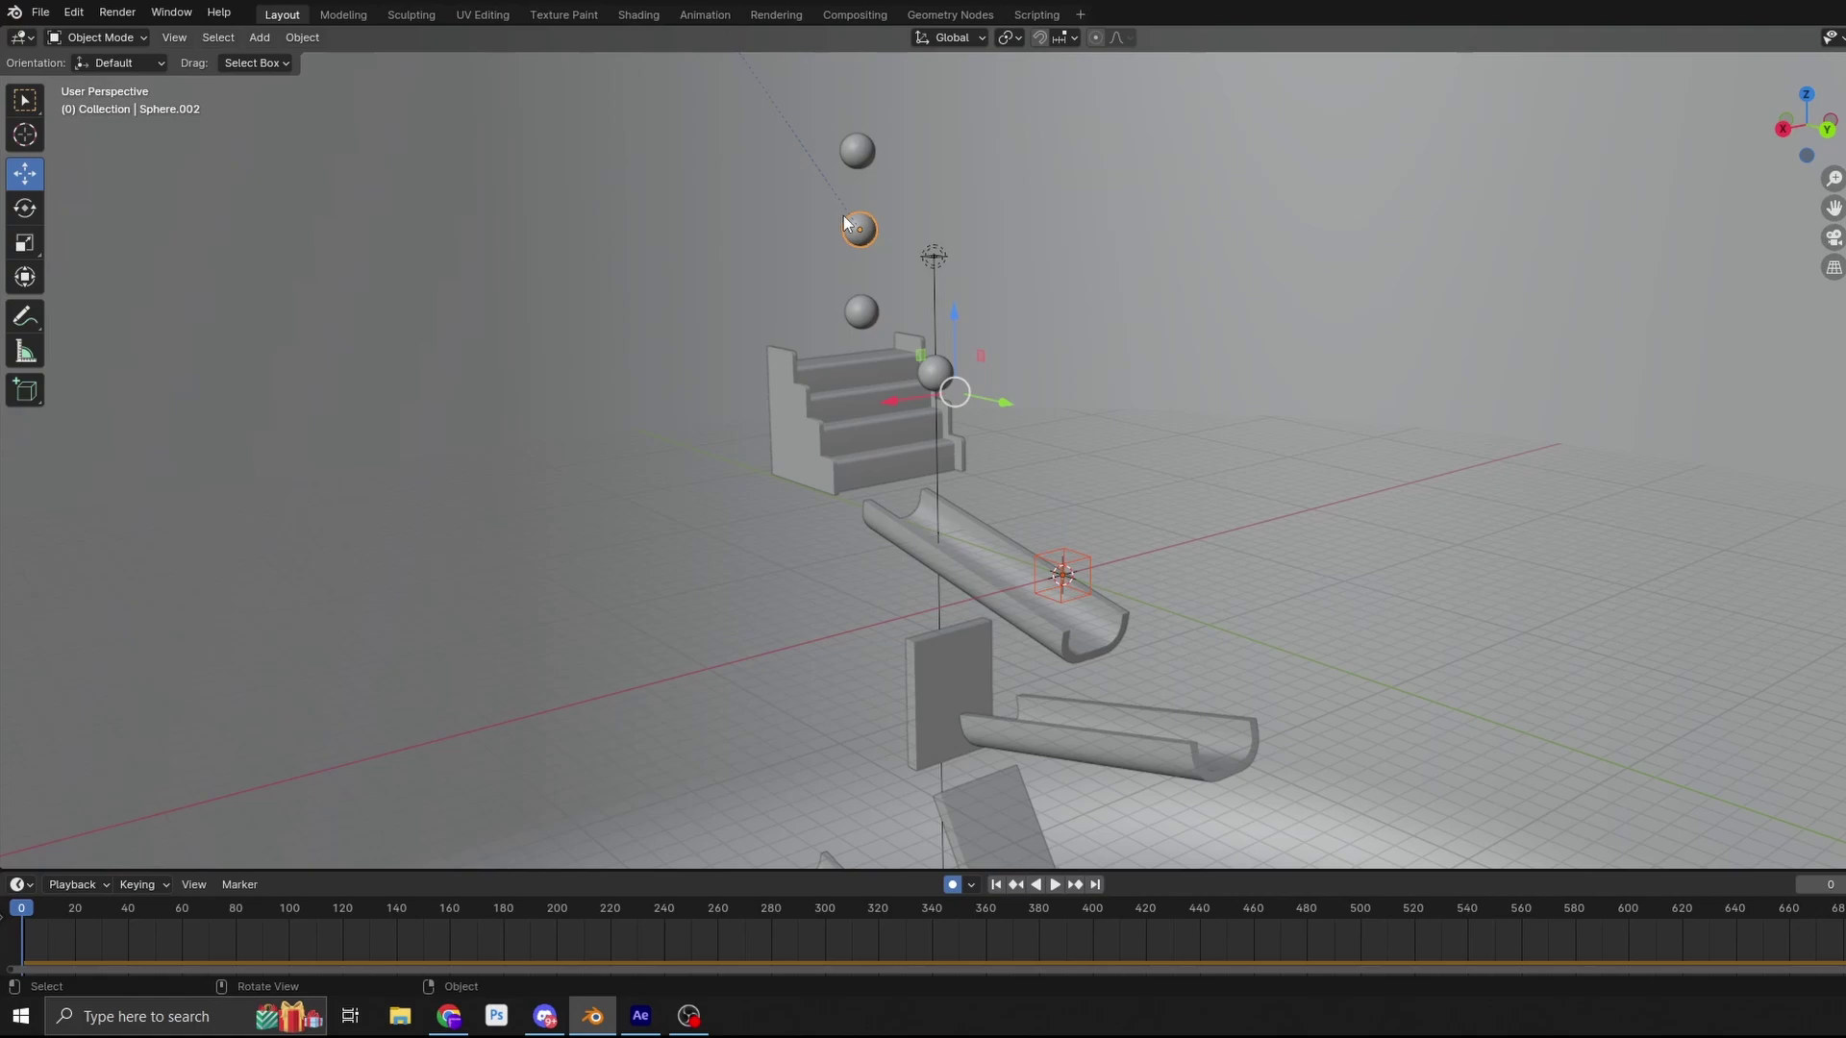
pyautogui.hotkey('ctrl', 'p')
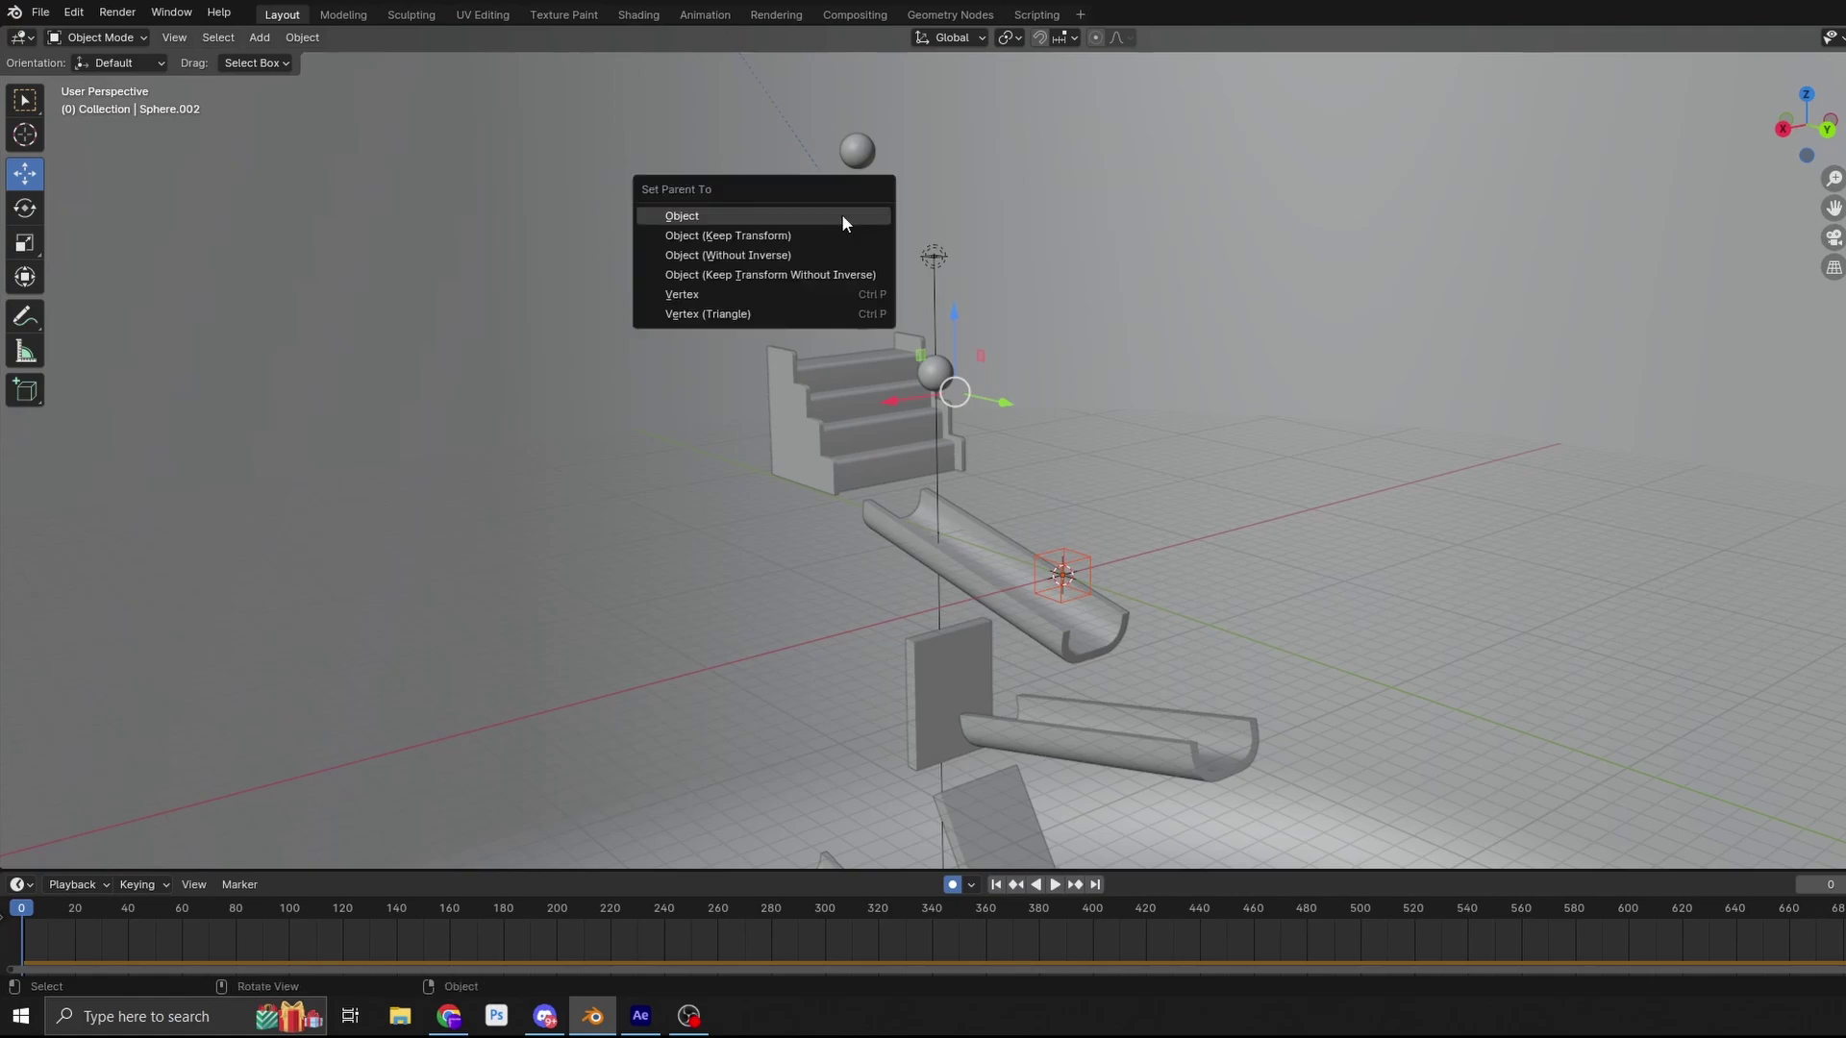
pyautogui.click(842, 235)
pyautogui.click(1074, 572)
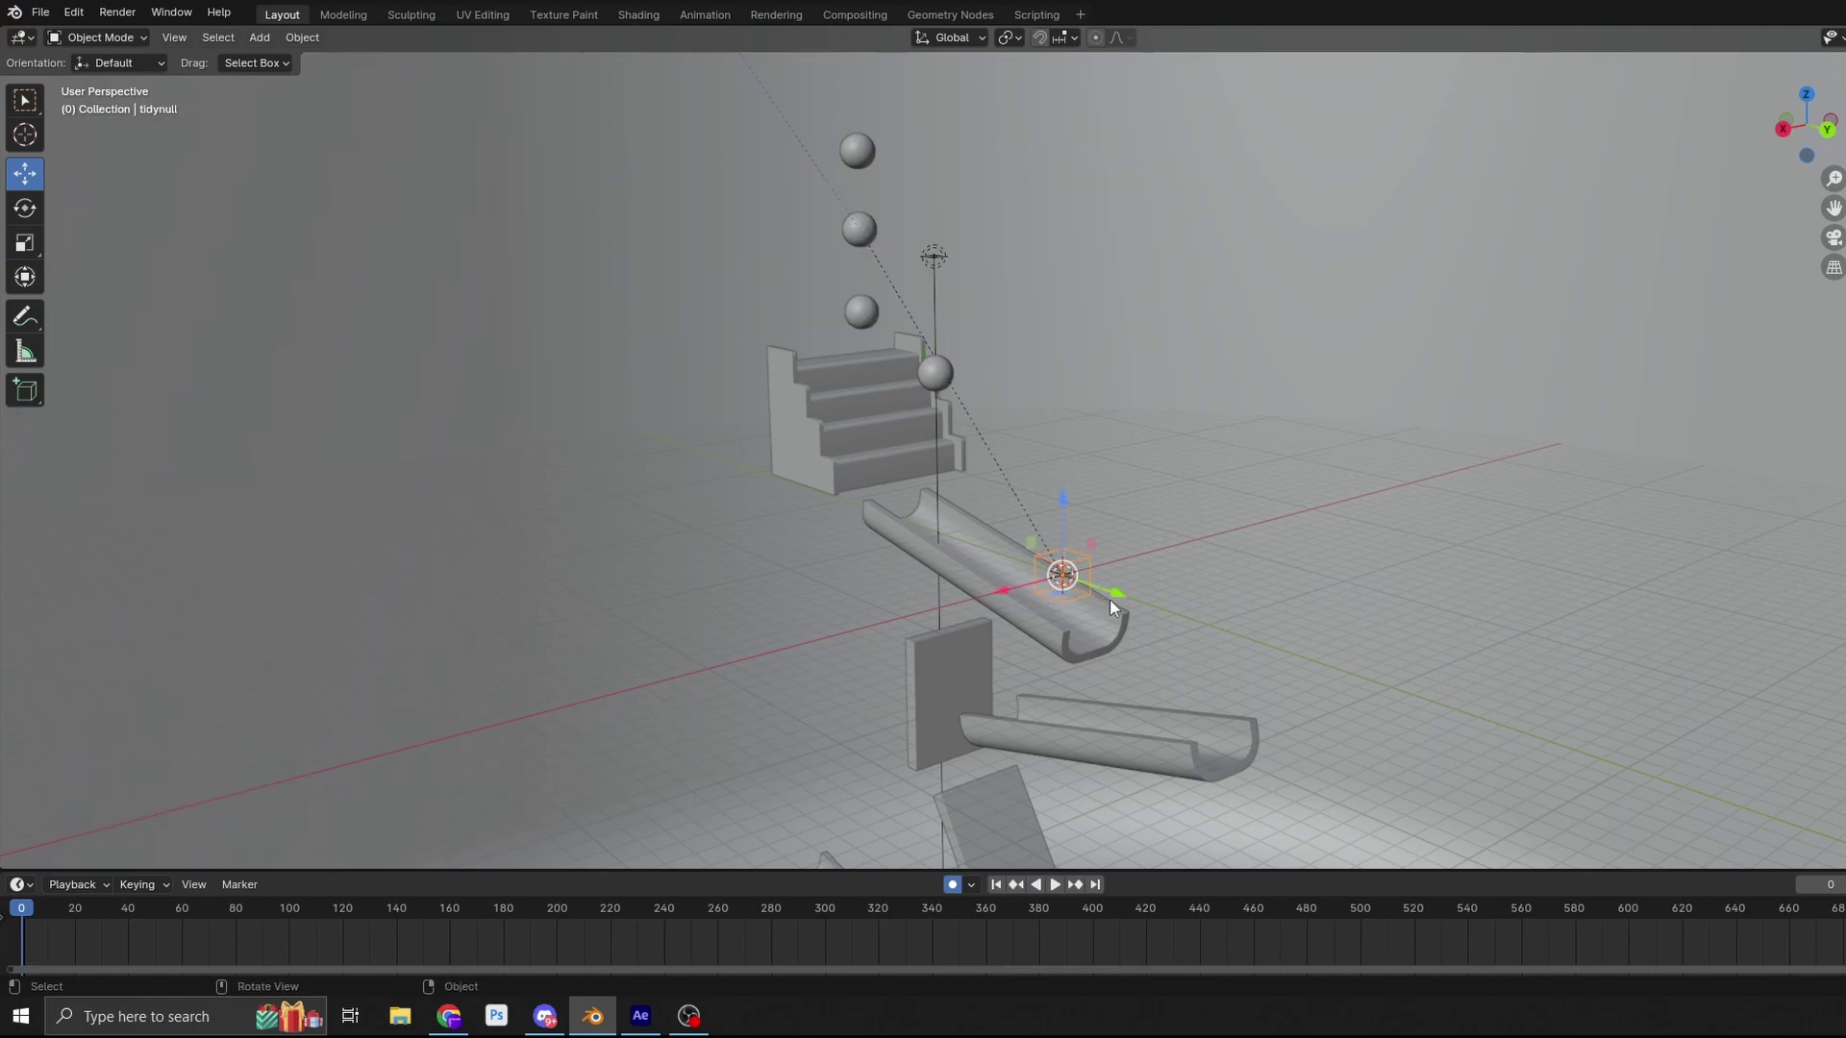
pyautogui.moveTo(1111, 596); pyautogui.dragTo(911, 217)
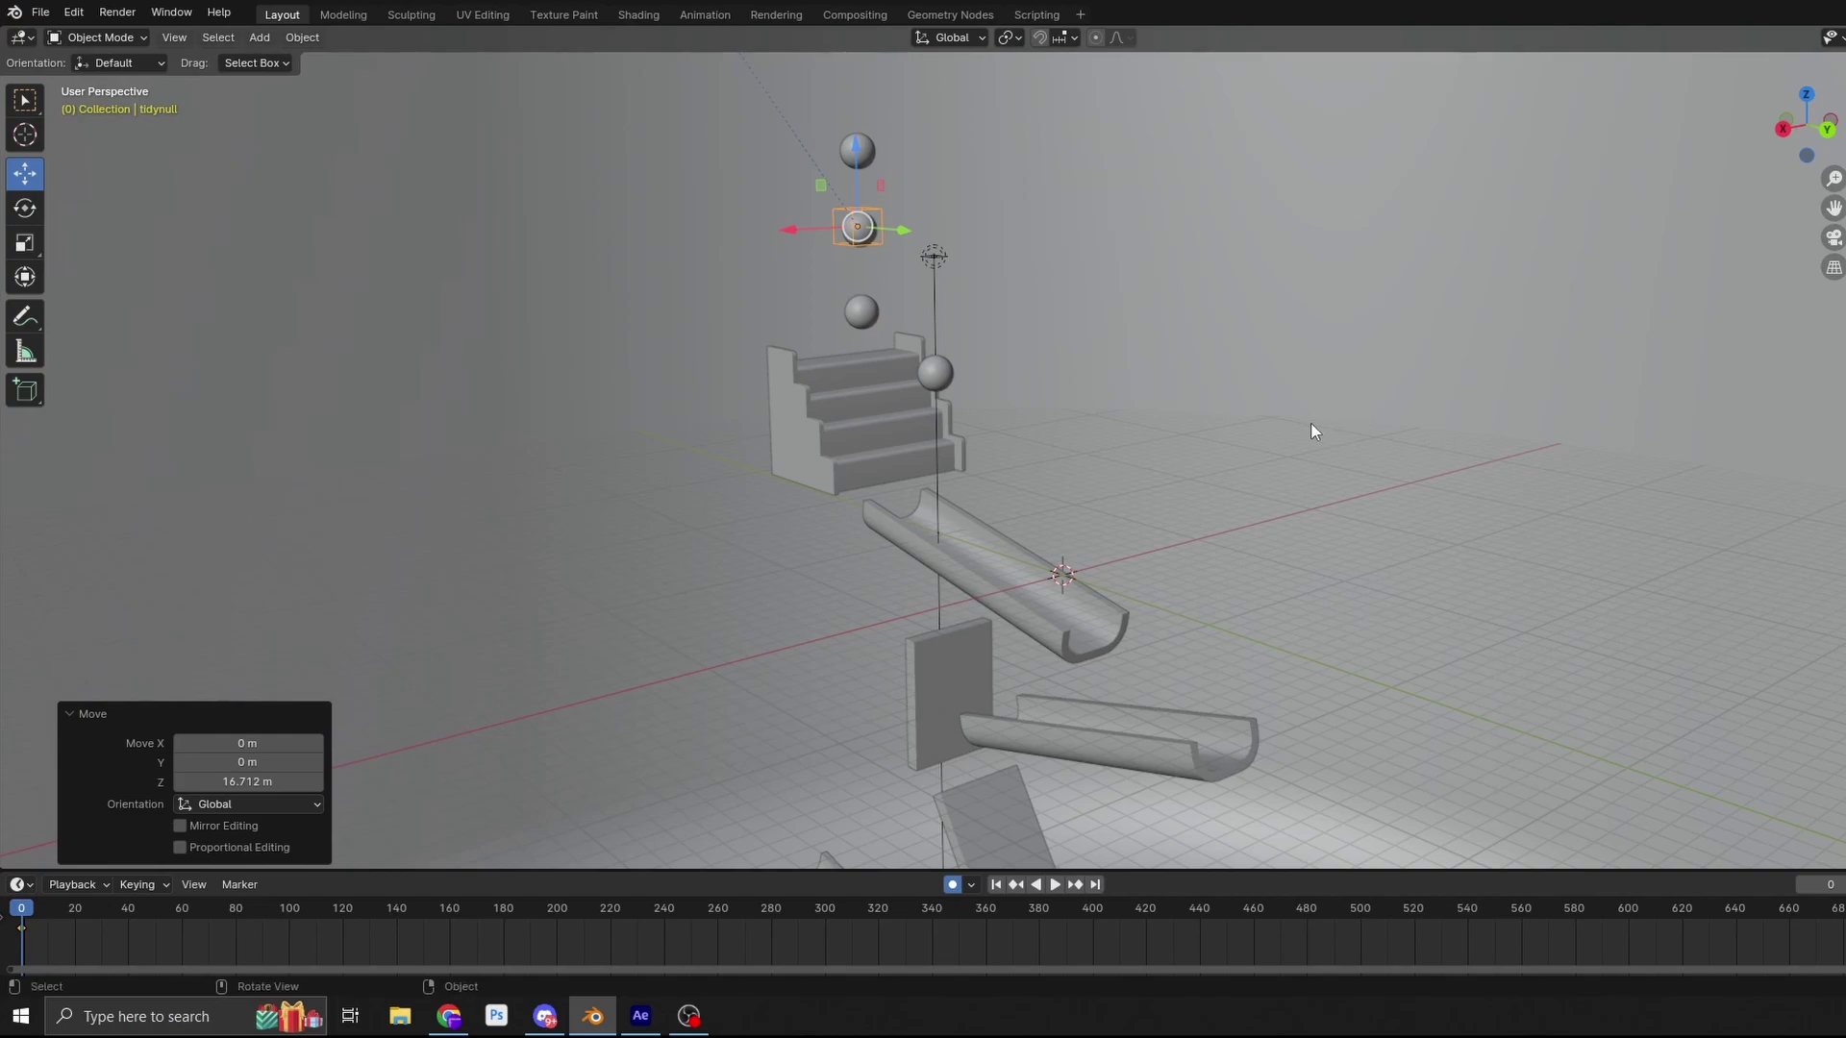
# - Scrub to frame 81 to confirm tidynull follows the ball onto the chute
pyautogui.moveTo(1319, 433); pyautogui.dragTo(1280, 437, button='middle')
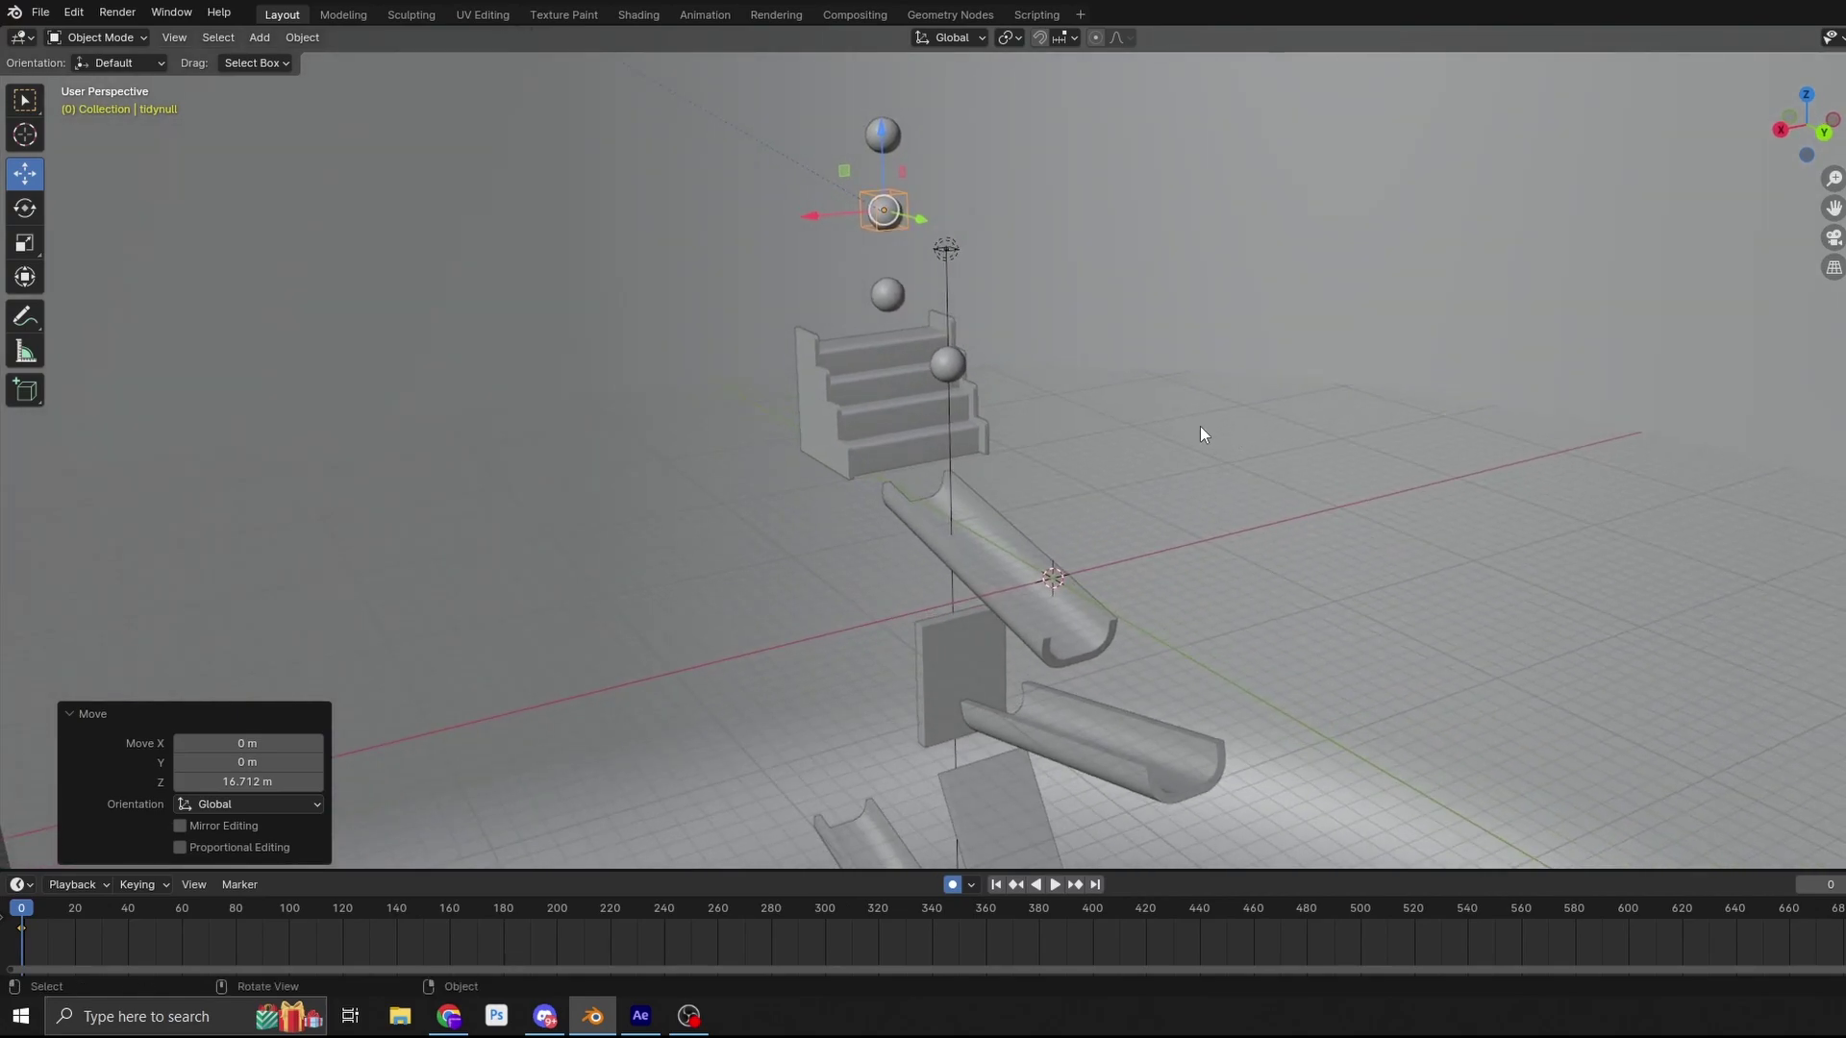
pyautogui.scroll(2, 1200, 427)
pyautogui.keyDown('shift'); pyautogui.moveTo(1166, 406); pyautogui.dragTo(1189, 657, button='middle'); pyautogui.keyUp('shift')
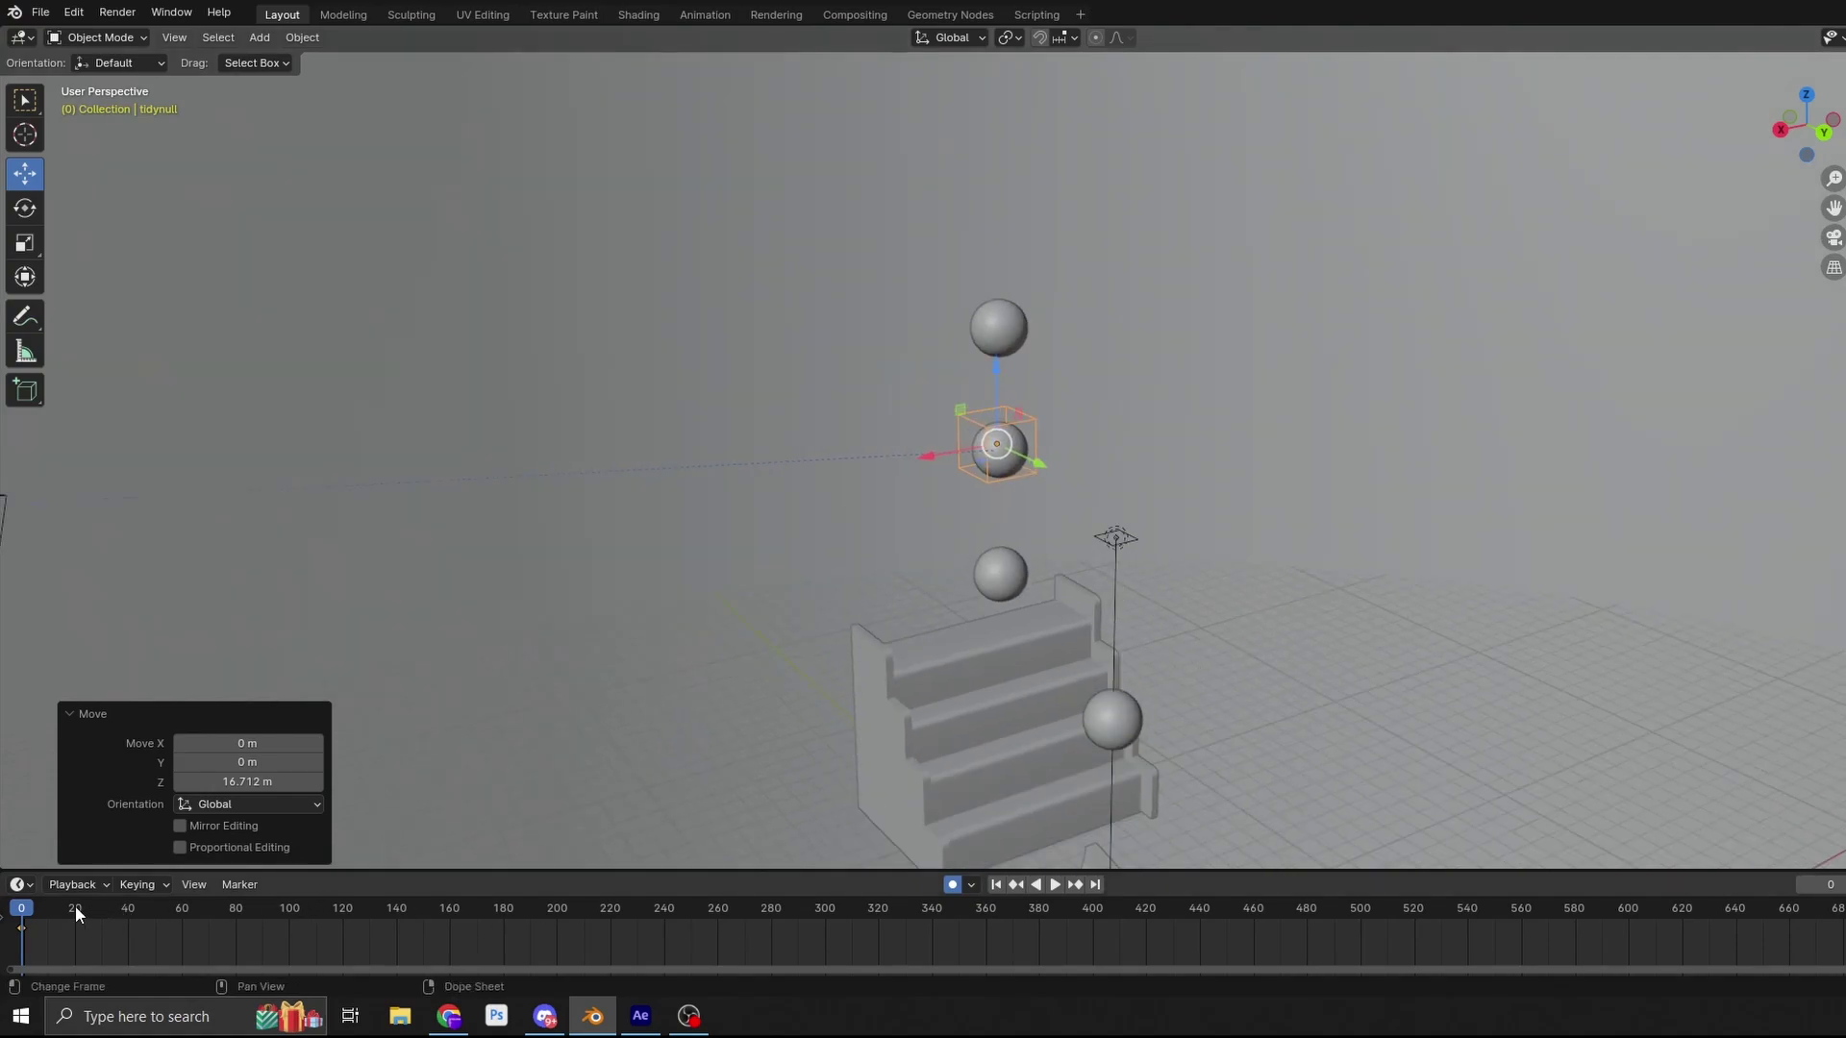
pyautogui.moveTo(76, 906); pyautogui.dragTo(241, 907)
pyautogui.scroll(-2, 870, 634)
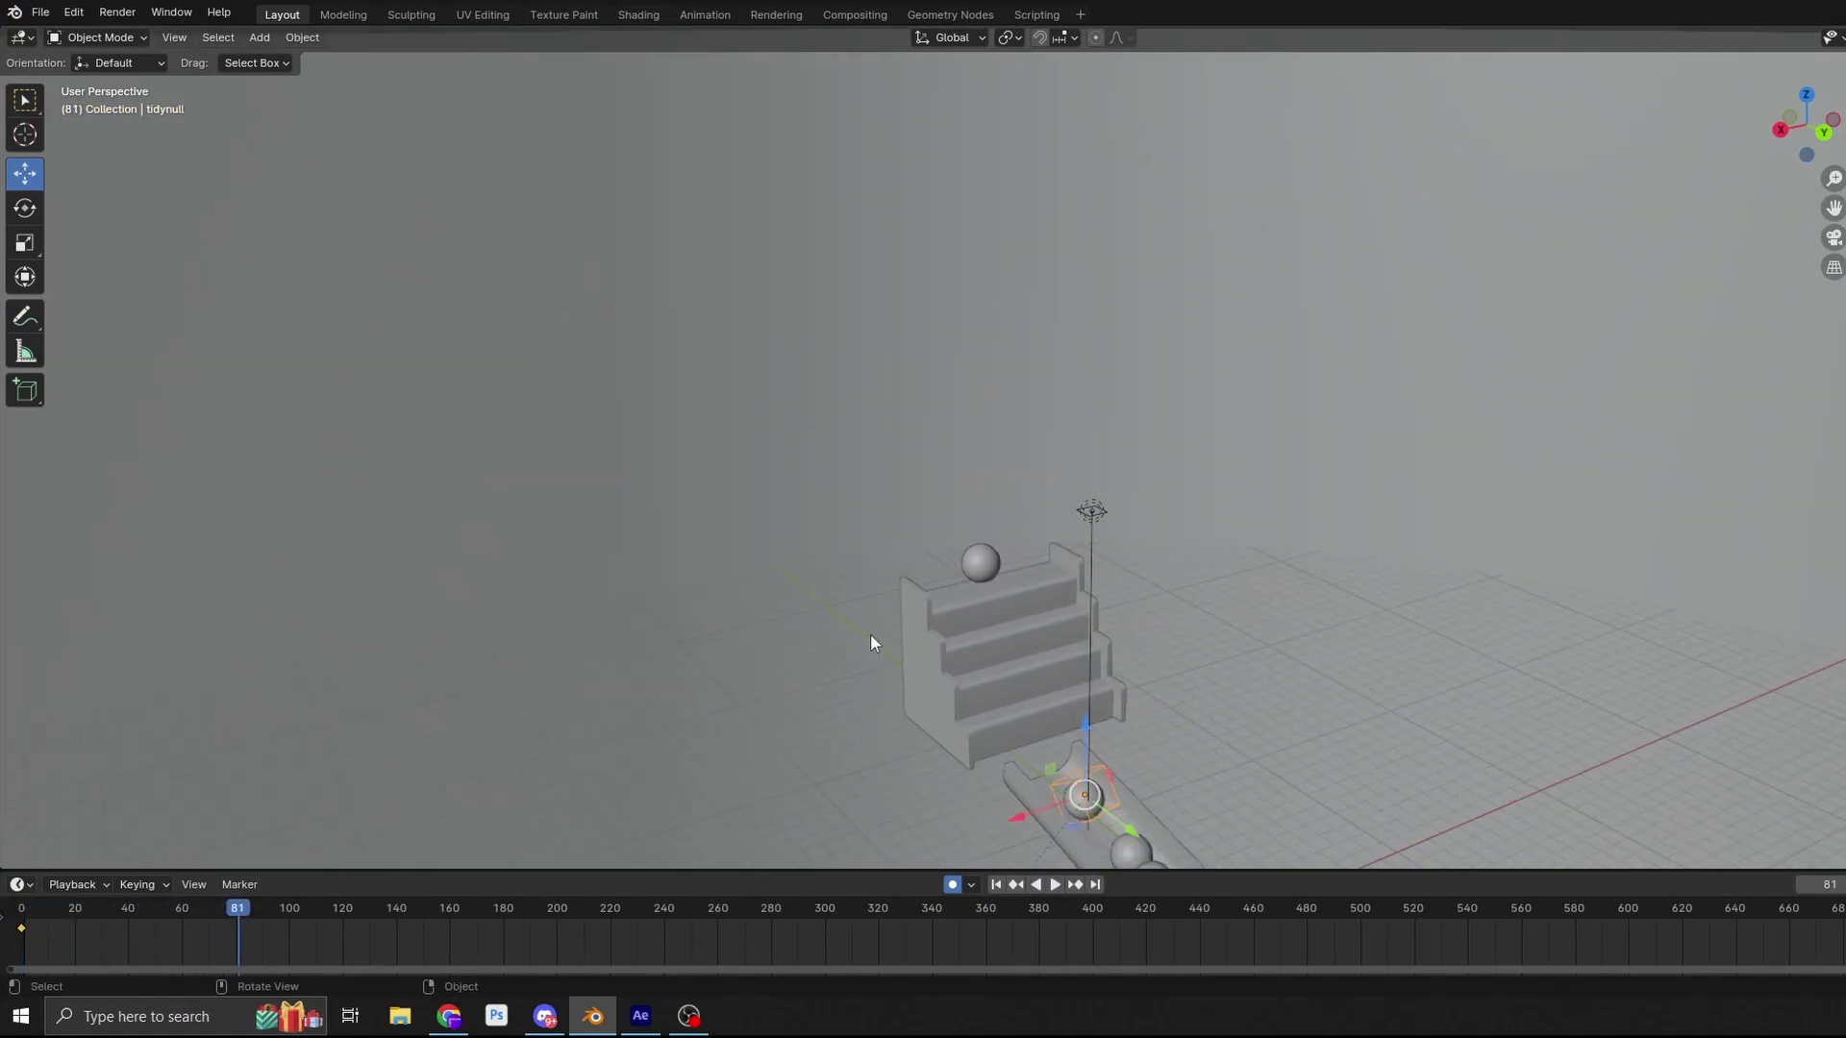
pyautogui.scroll(-2, 871, 642)
pyautogui.keyDown('shift'); pyautogui.moveTo(963, 682); pyautogui.dragTo(1034, 519, button='middle'); pyautogui.keyUp('shift')
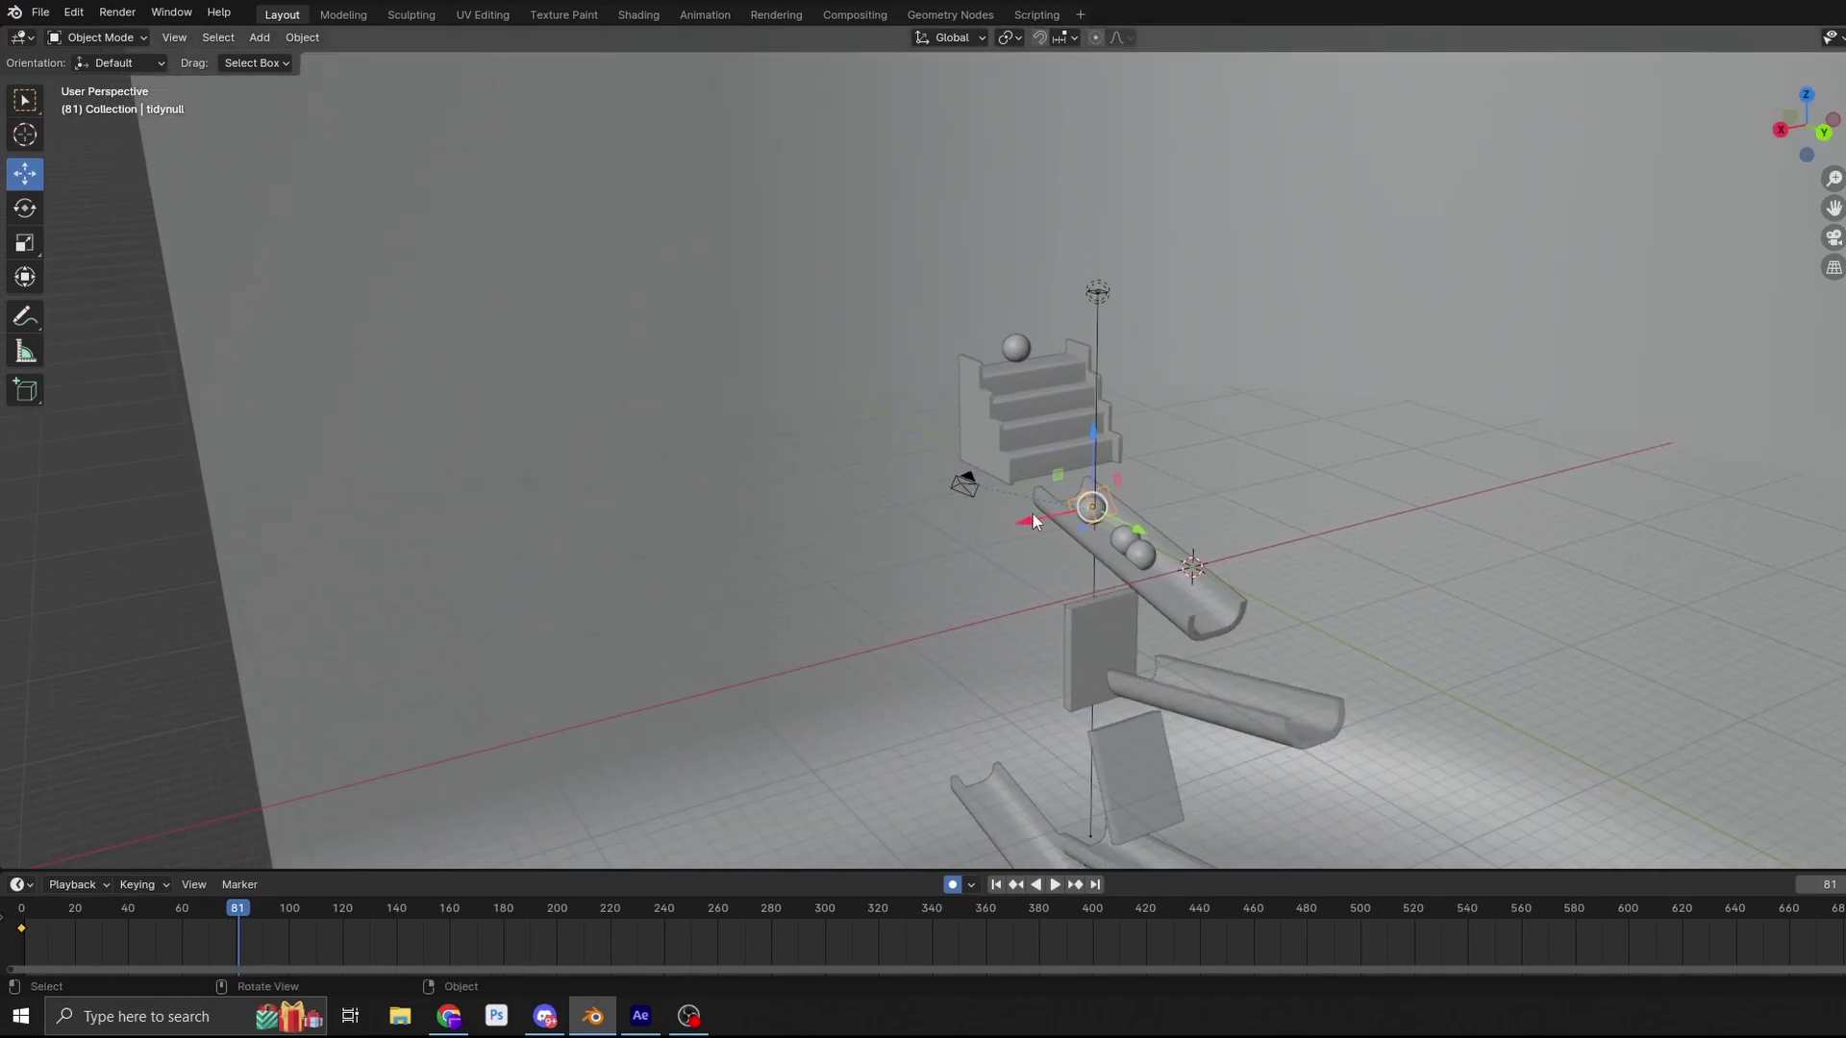
# - Export the selected camera as test_3.jsx for After Effects, then switch to After Effects
pyautogui.click(965, 487)
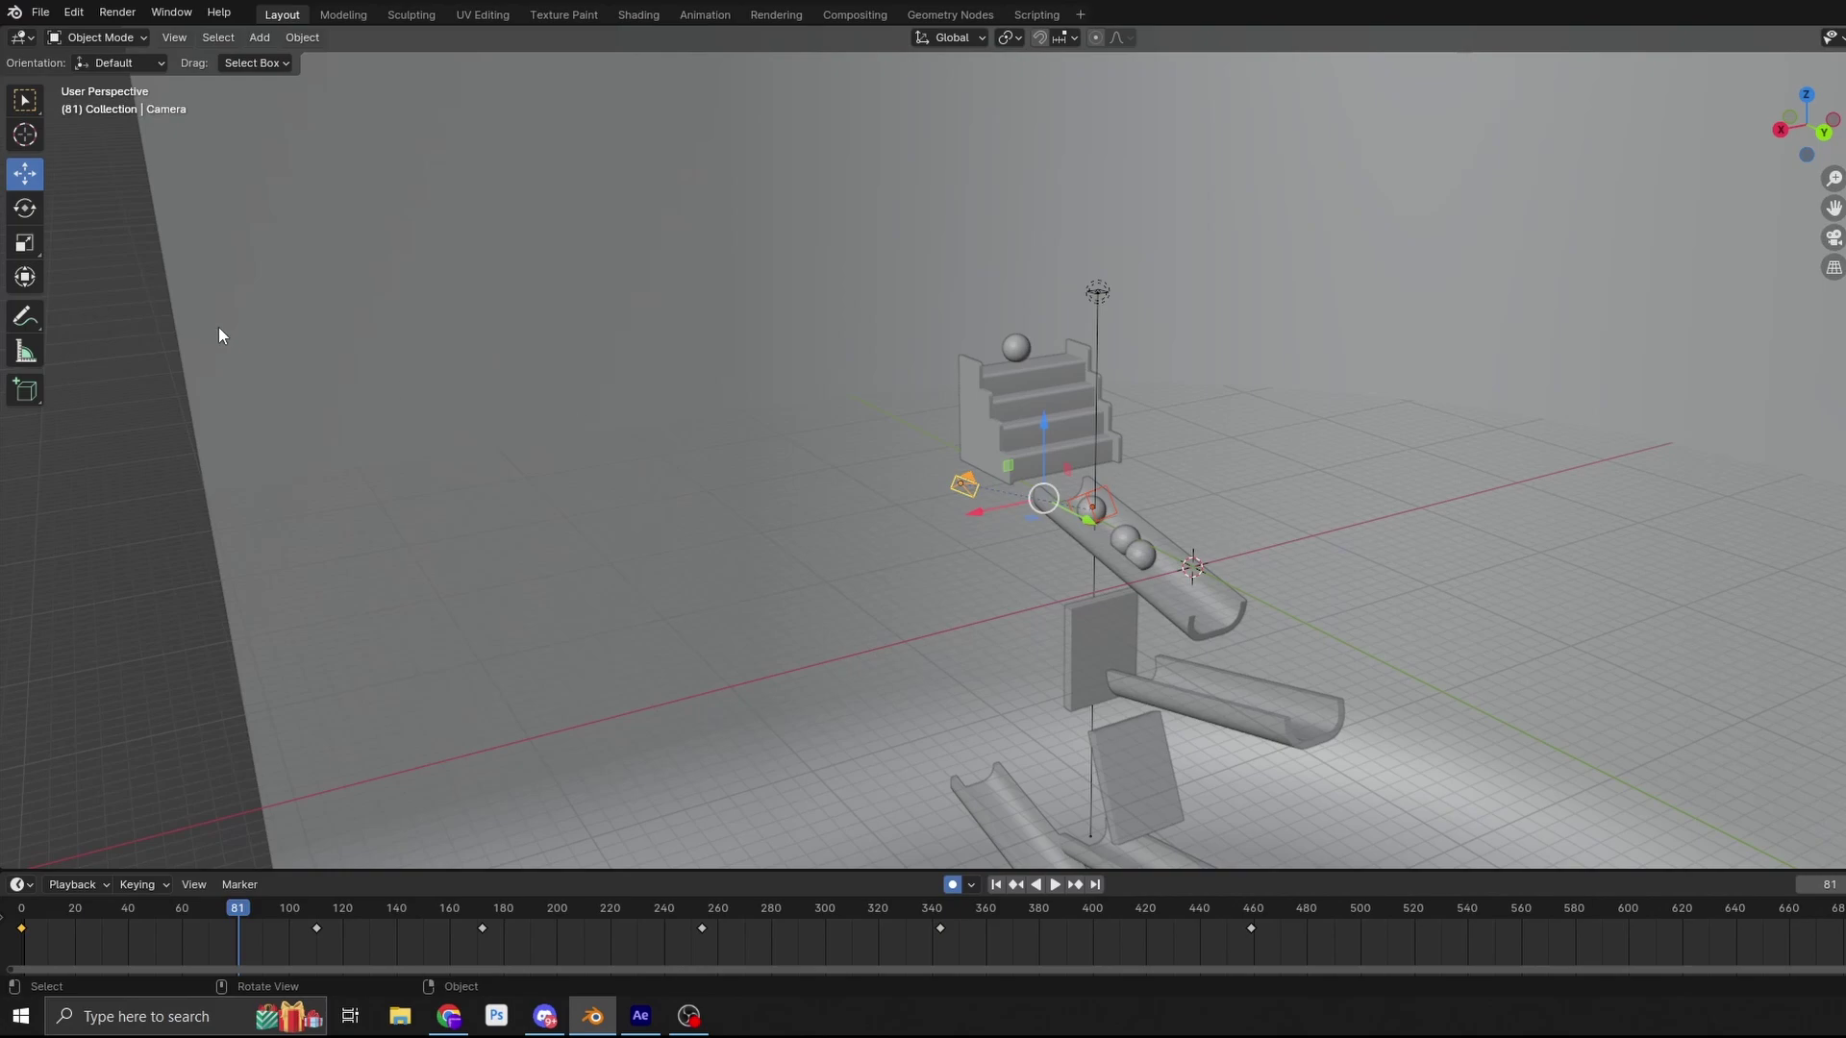
pyautogui.click(40, 12)
pyautogui.moveTo(123, 312)
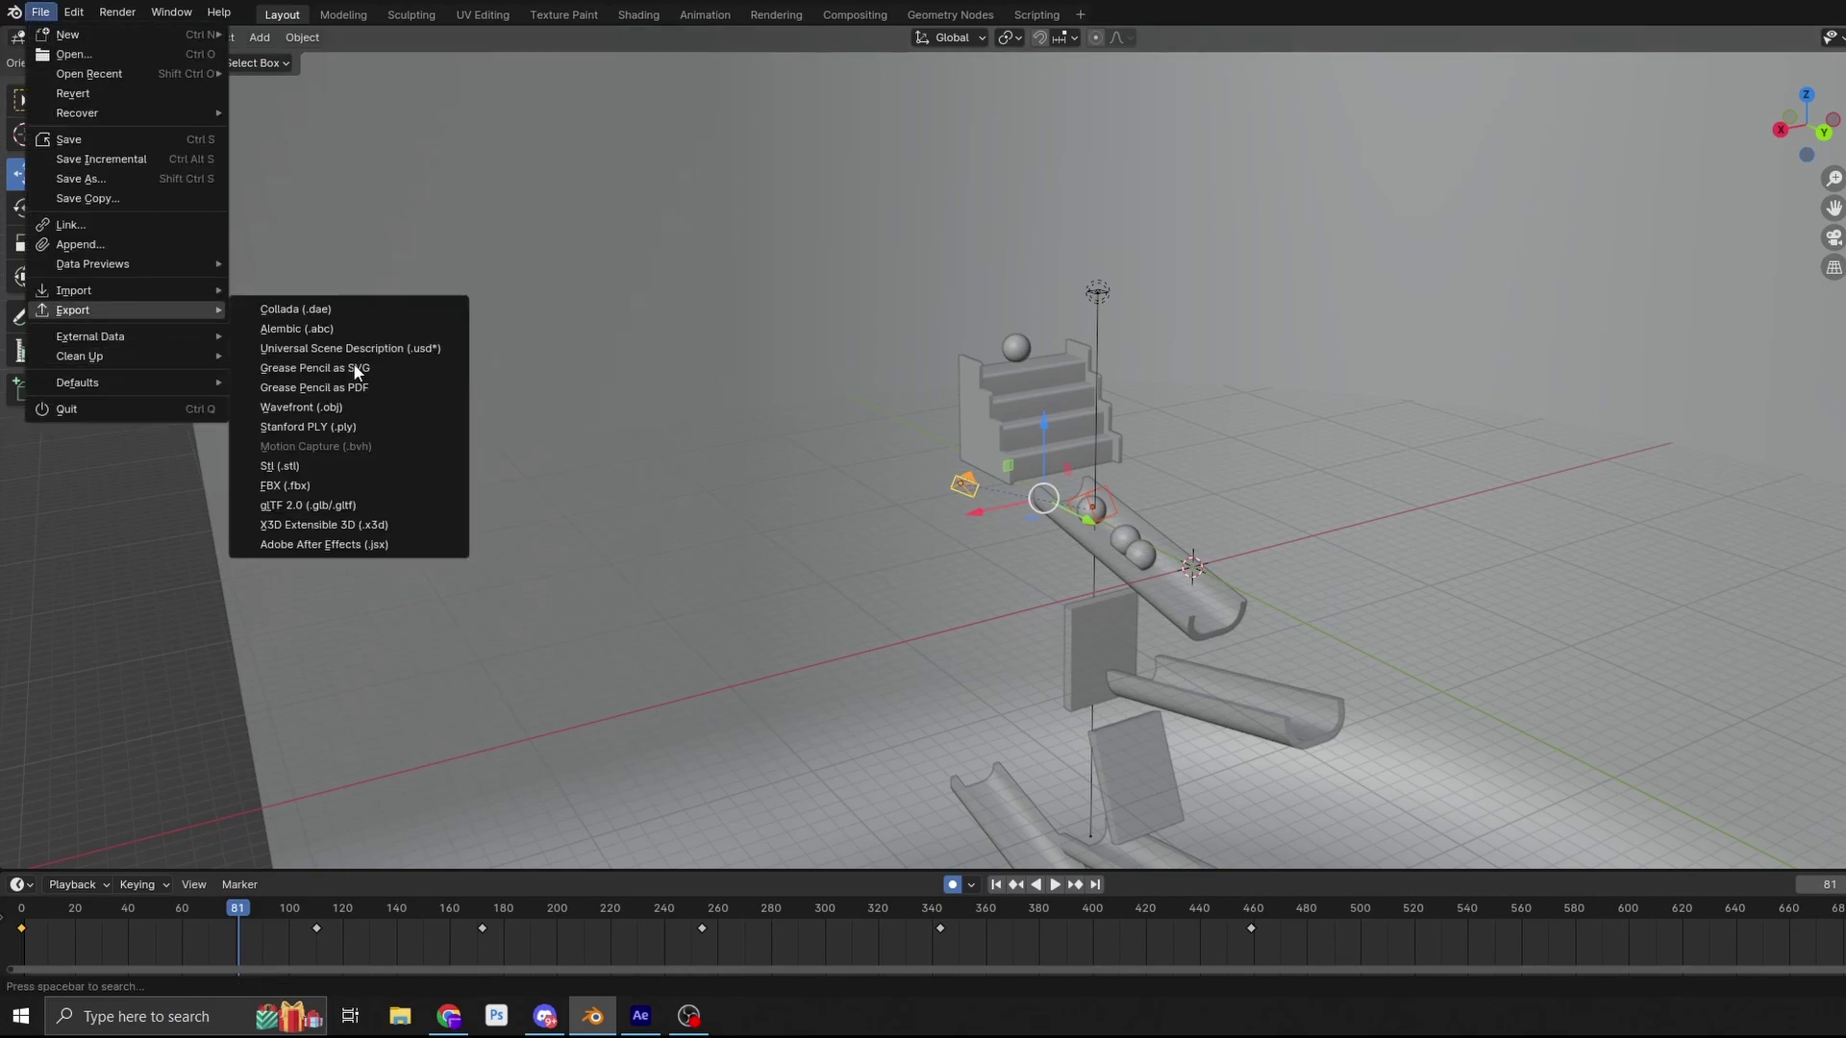
pyautogui.click(311, 544)
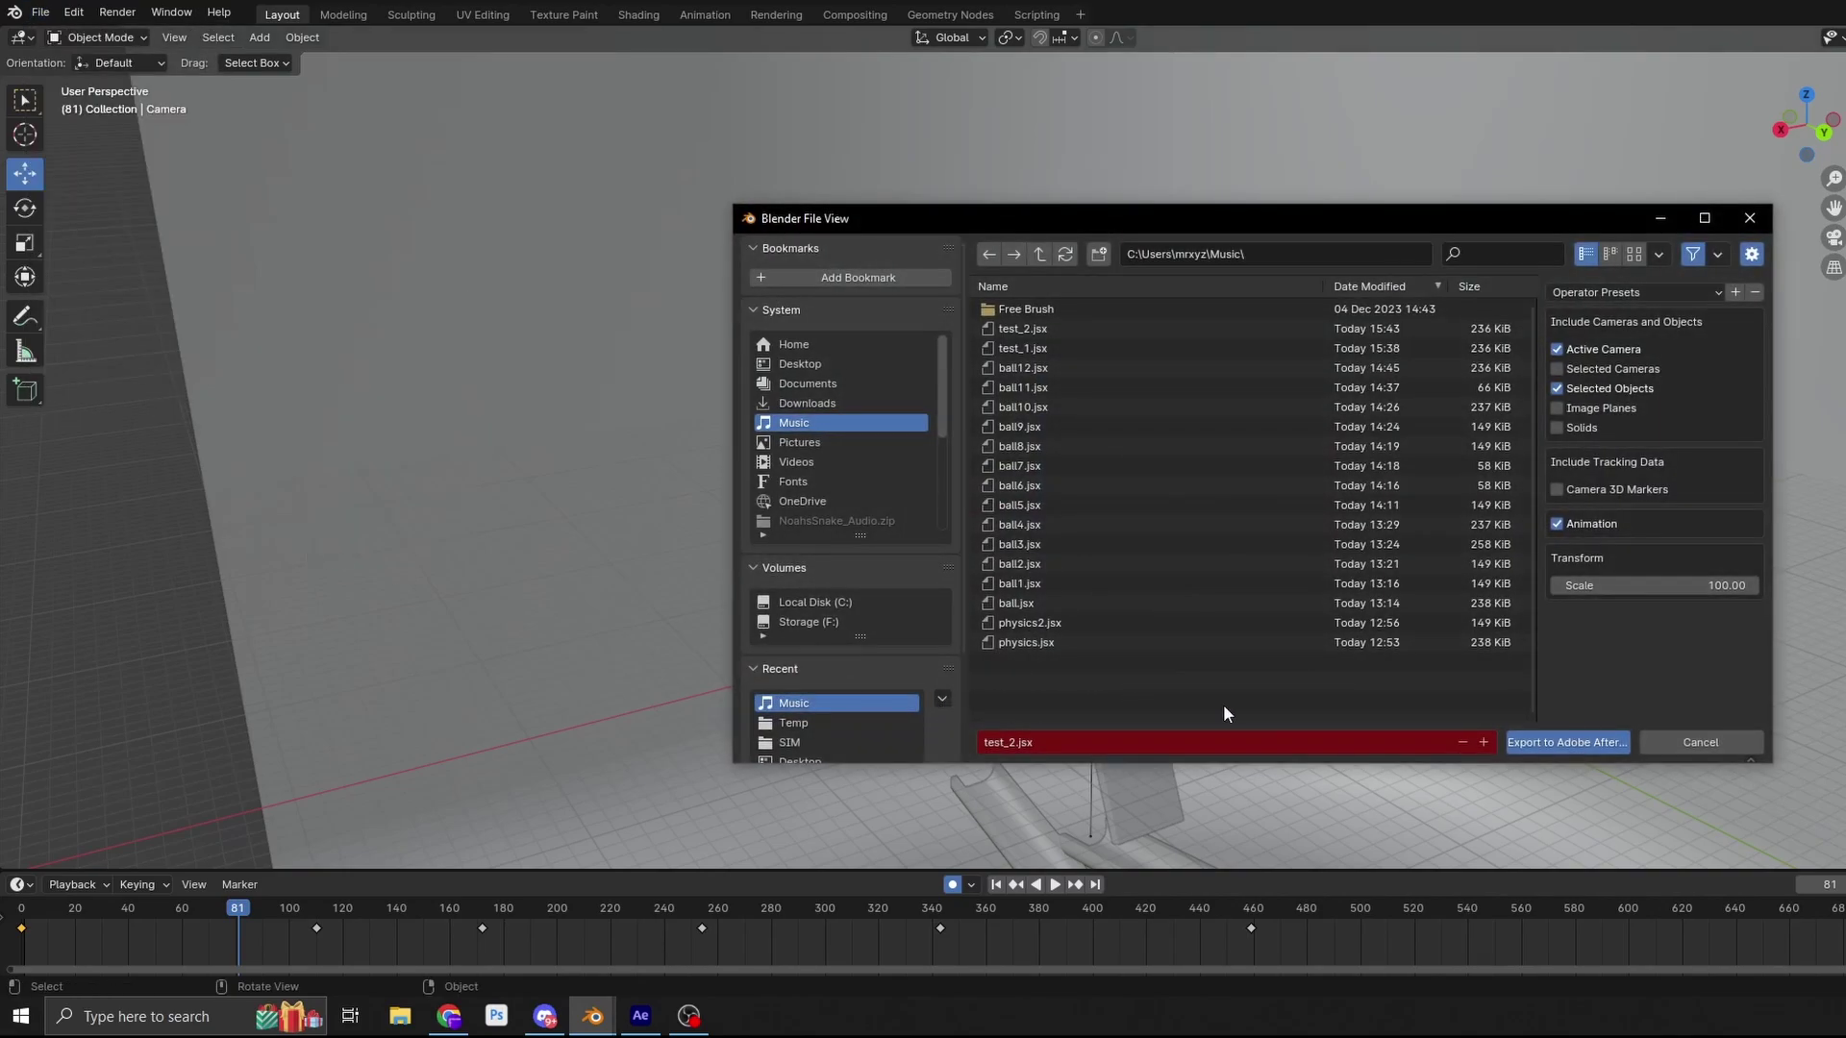
pyautogui.click(1484, 750)
pyautogui.click(1543, 746)
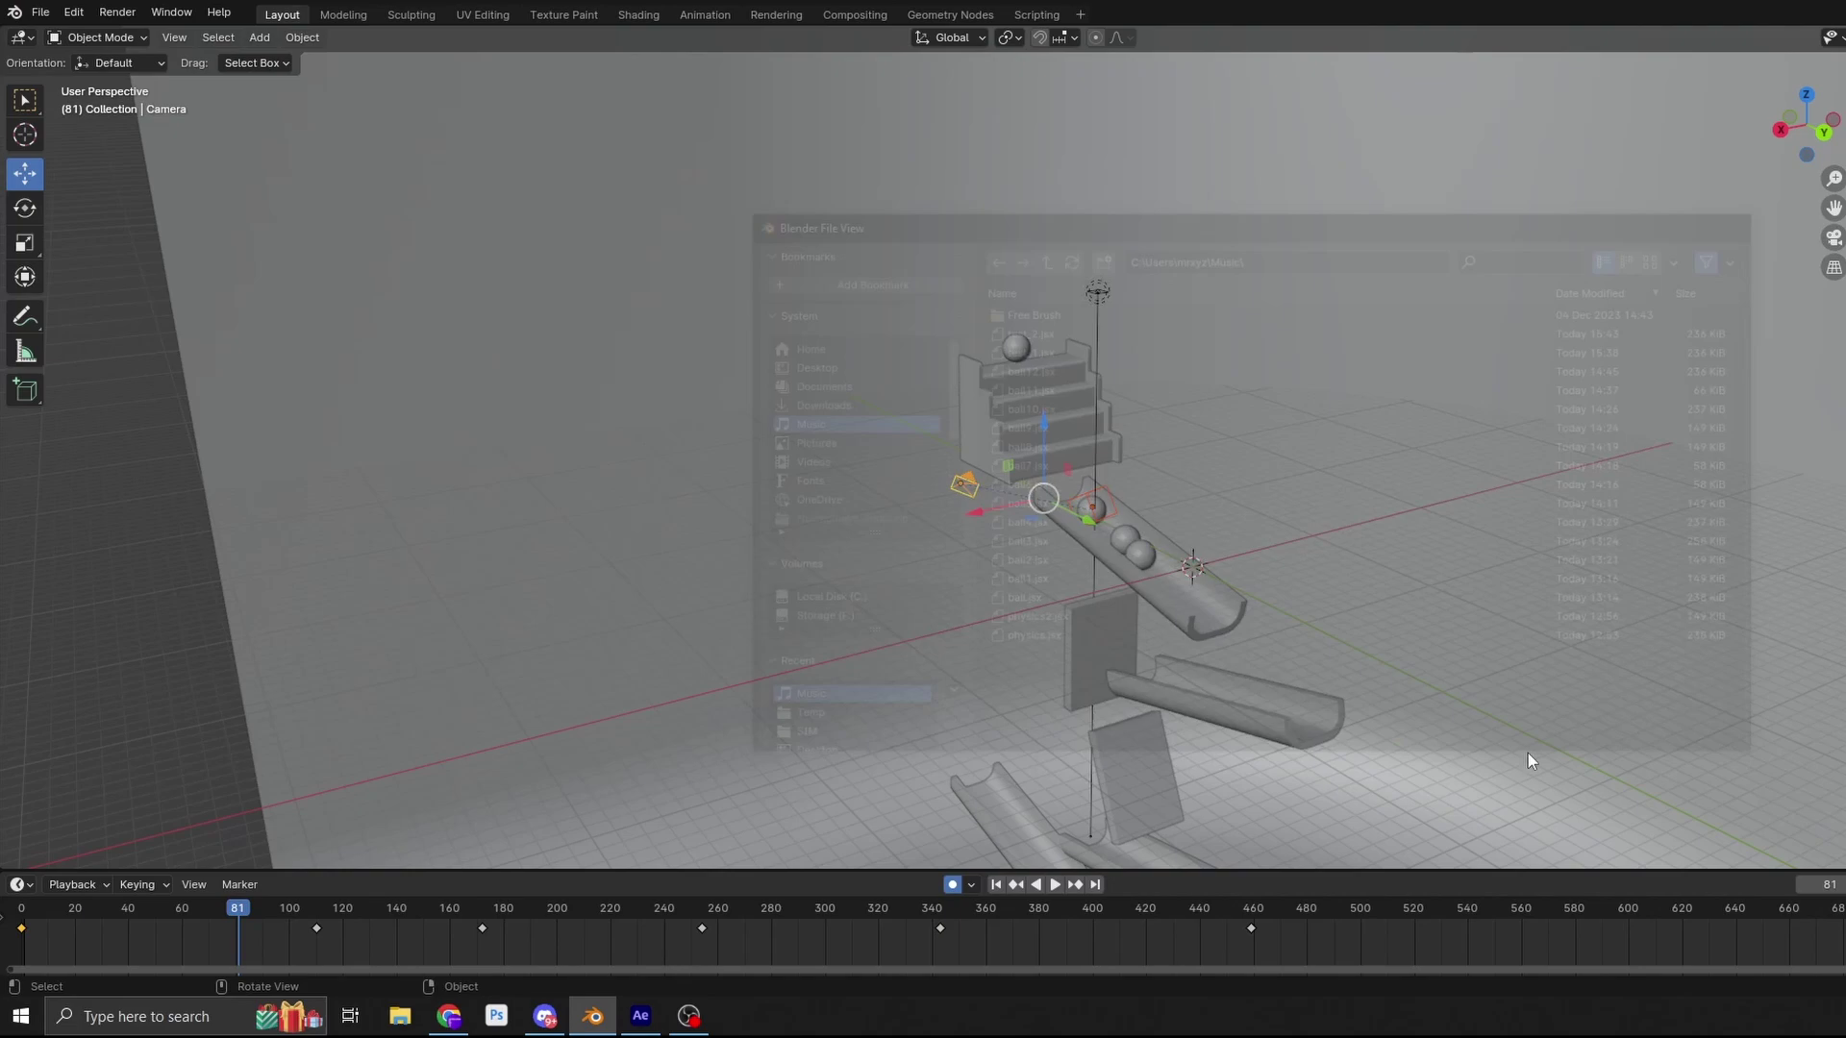
pyautogui.click(653, 1022)
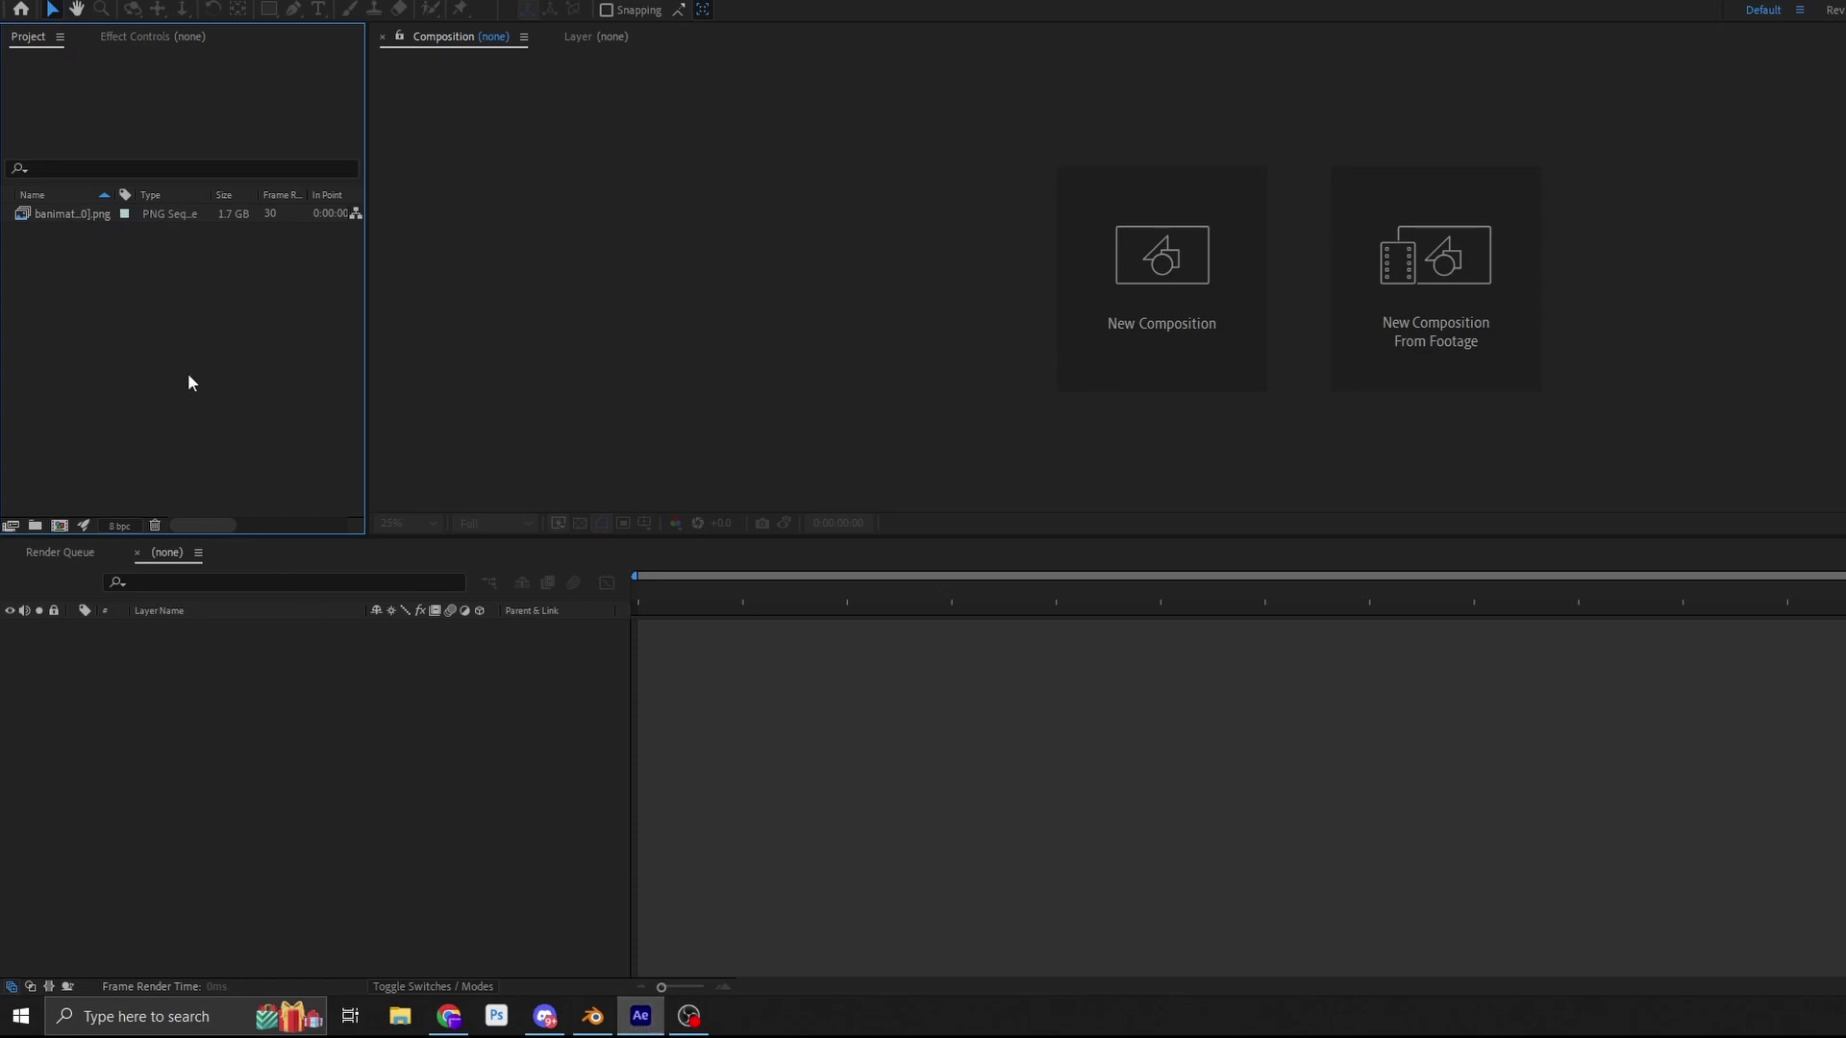
# - Run the test_3.jsx script and name the new composition test
pyautogui.click(23, 2)
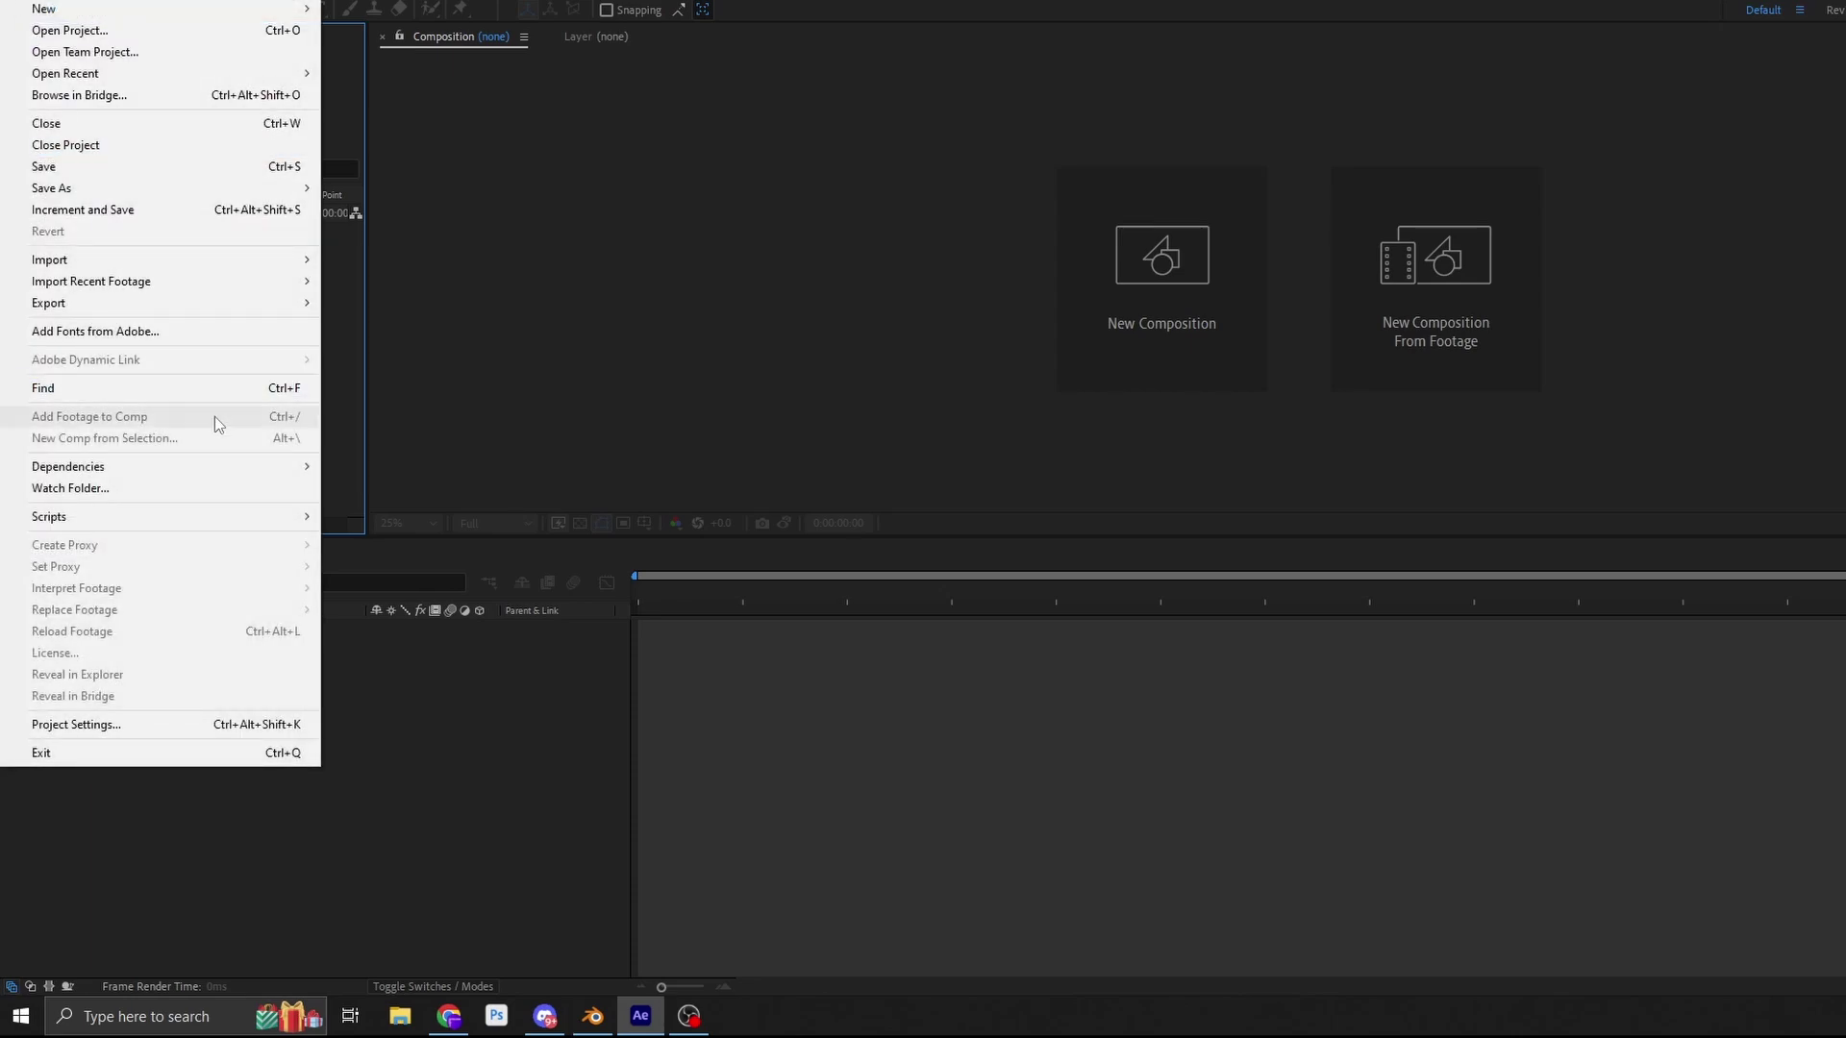
pyautogui.moveTo(226, 522)
pyautogui.click(390, 518)
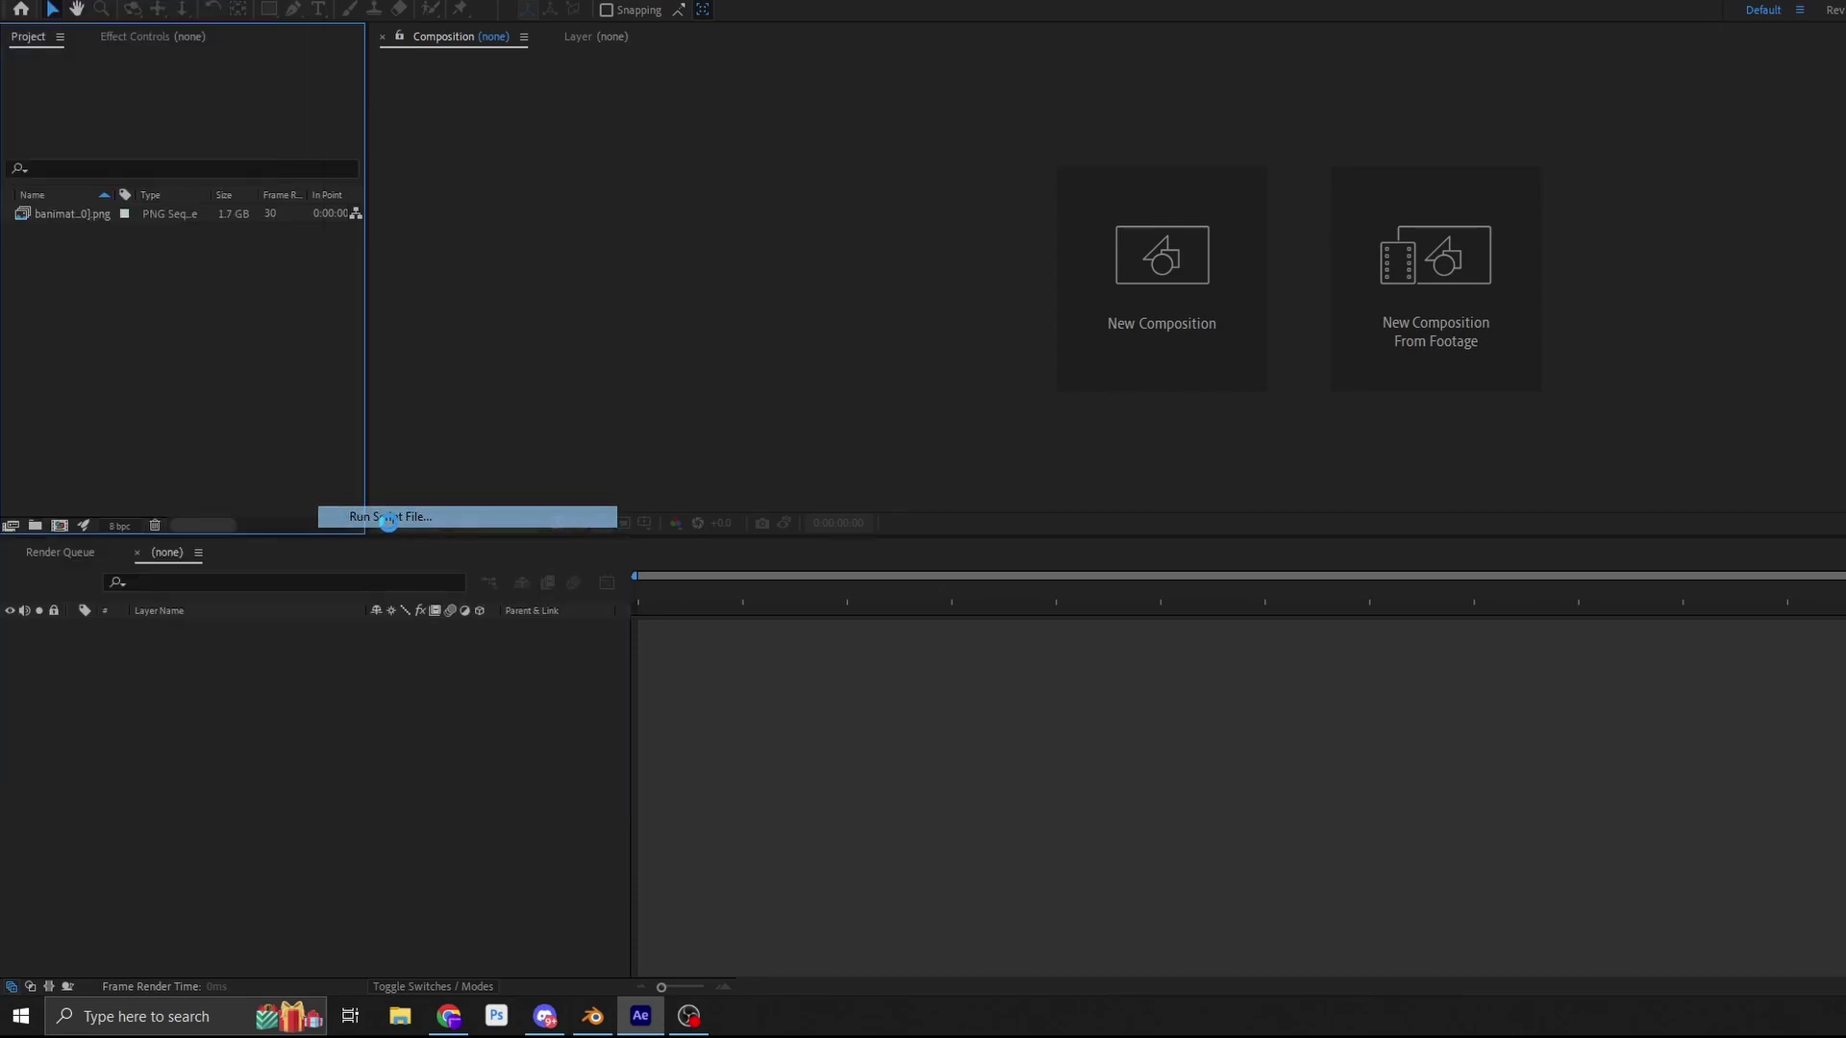
pyautogui.doubleClick(240, 393)
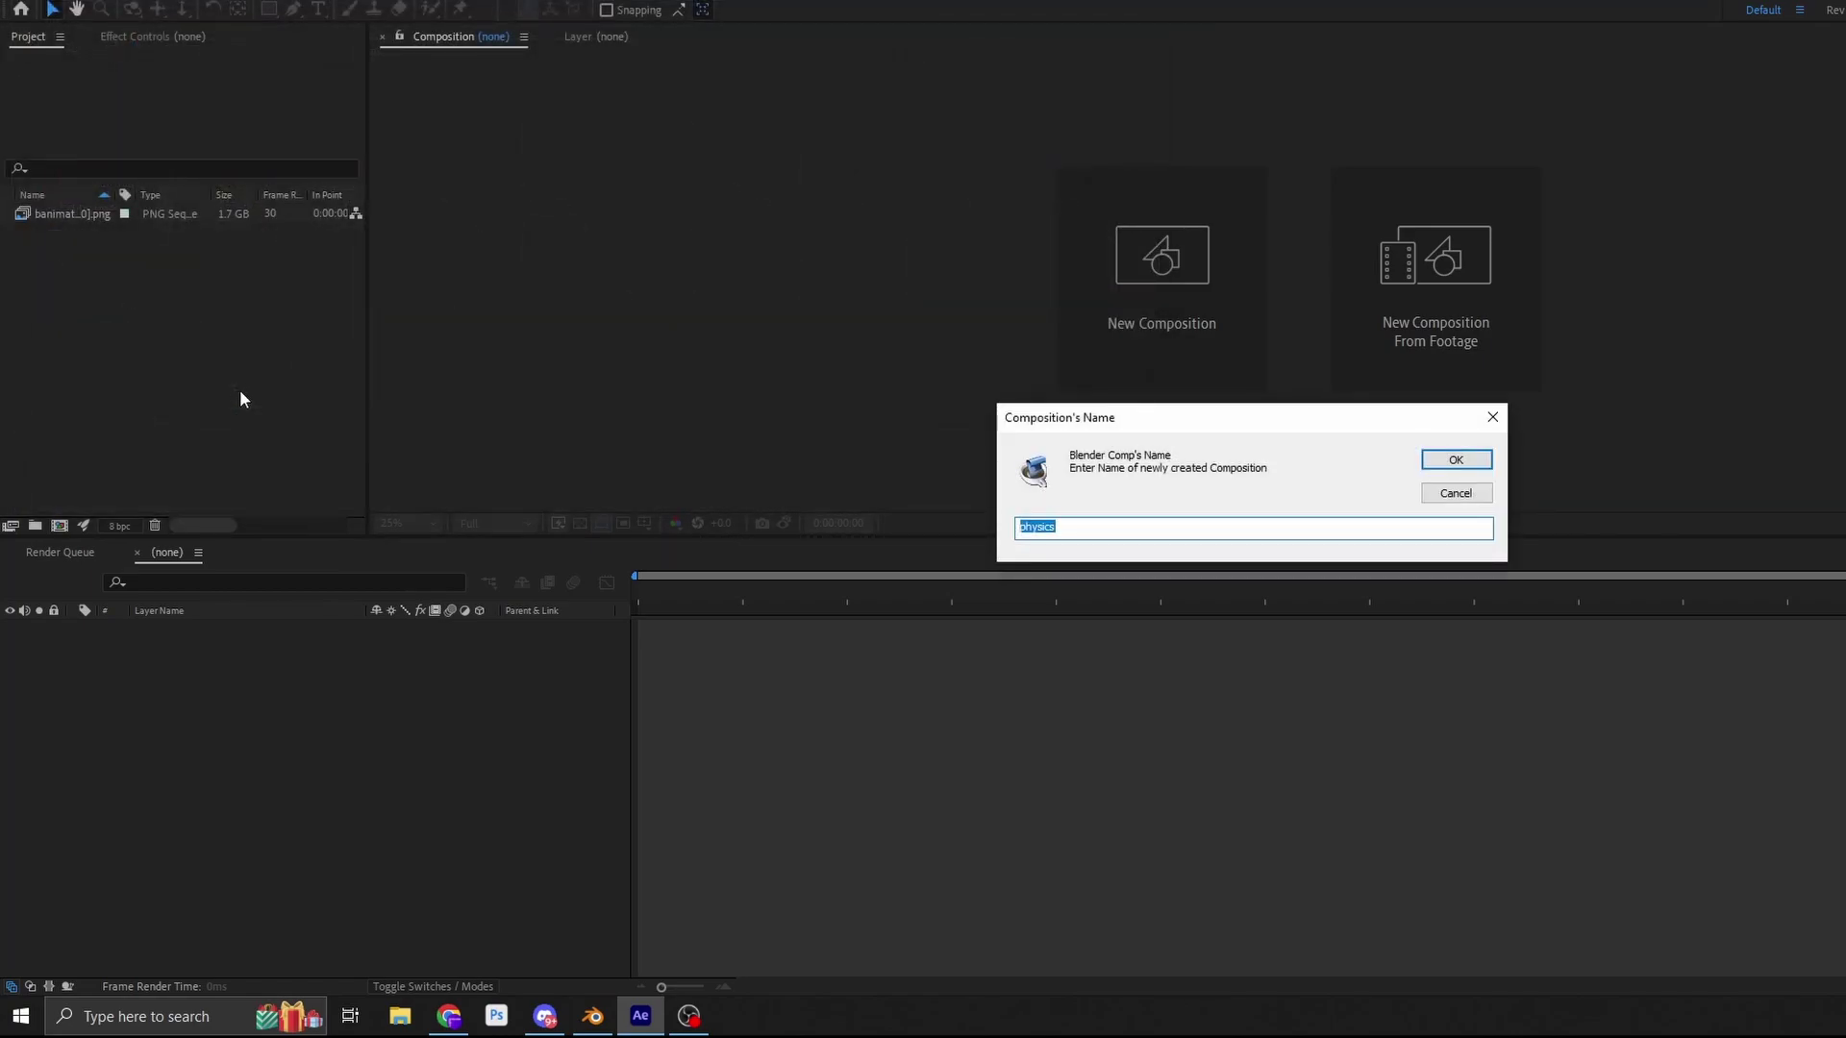
pyautogui.write('test')
pyautogui.press('Return')
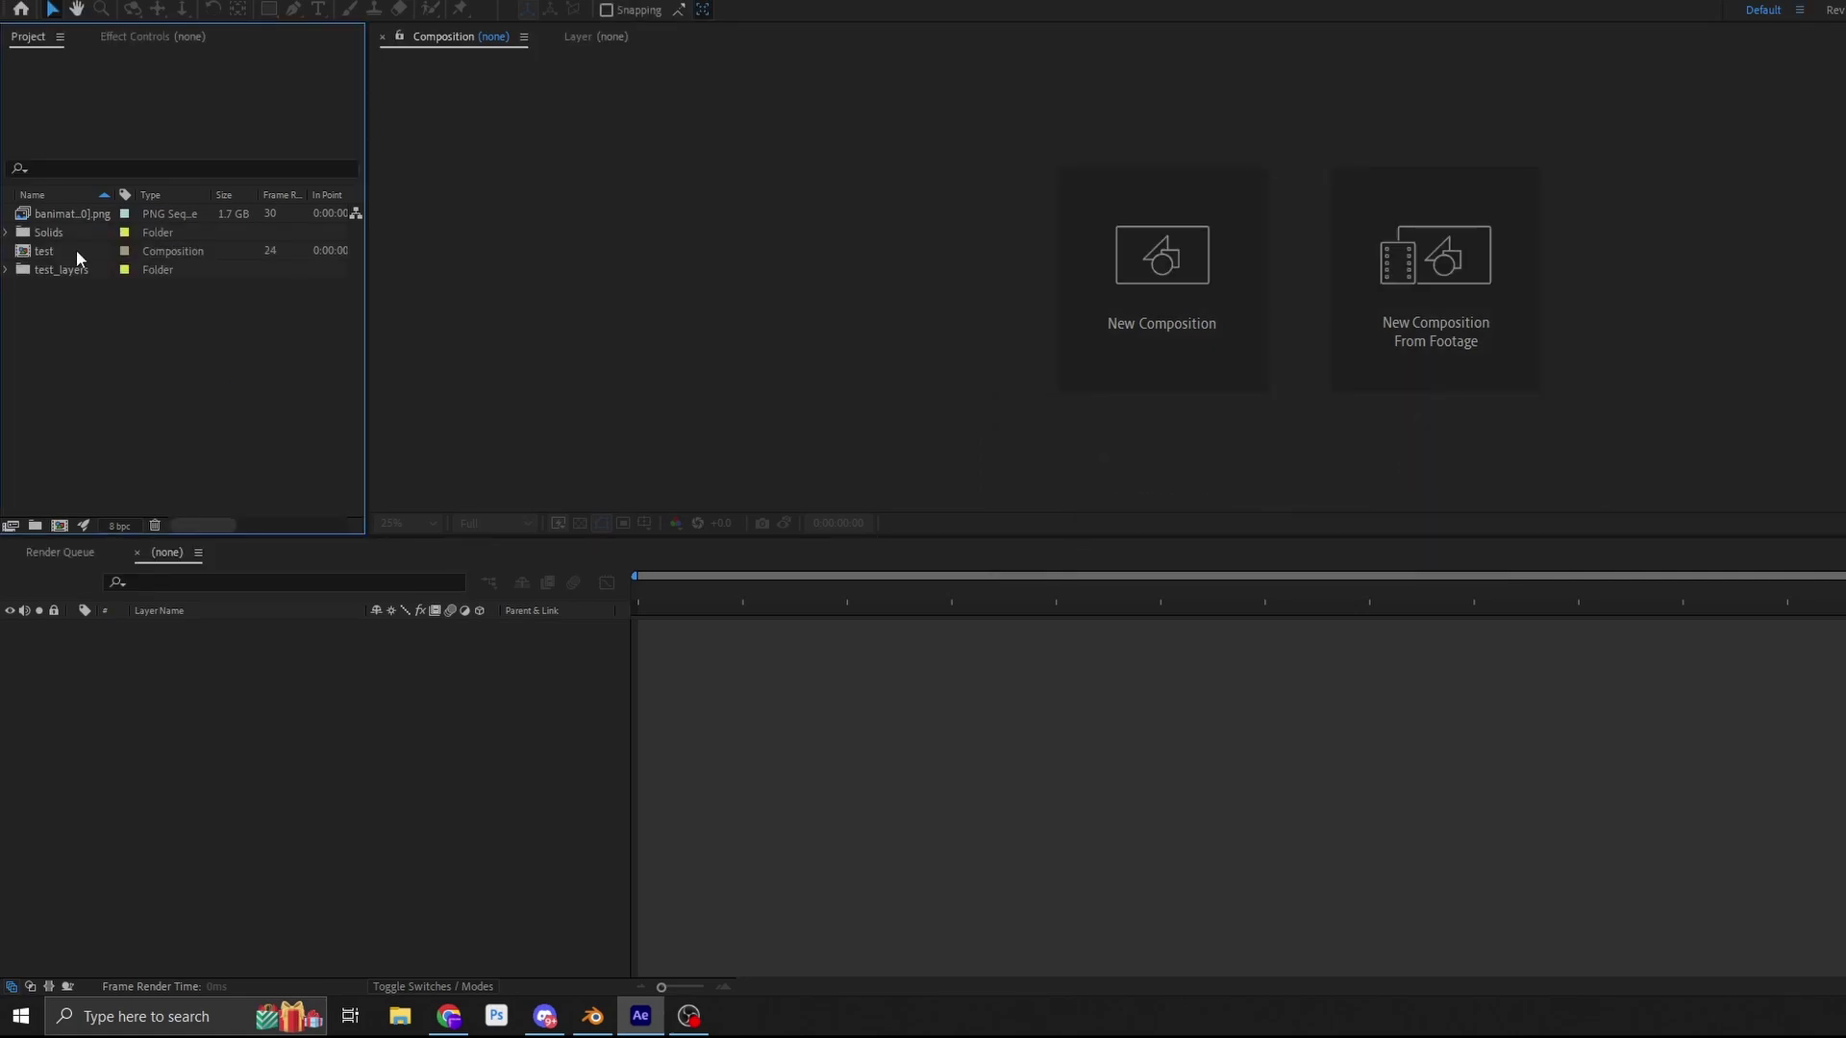
# - Open the test composition and add the banimatic PNG sequence to its timeline
pyautogui.doubleClick(28, 253)
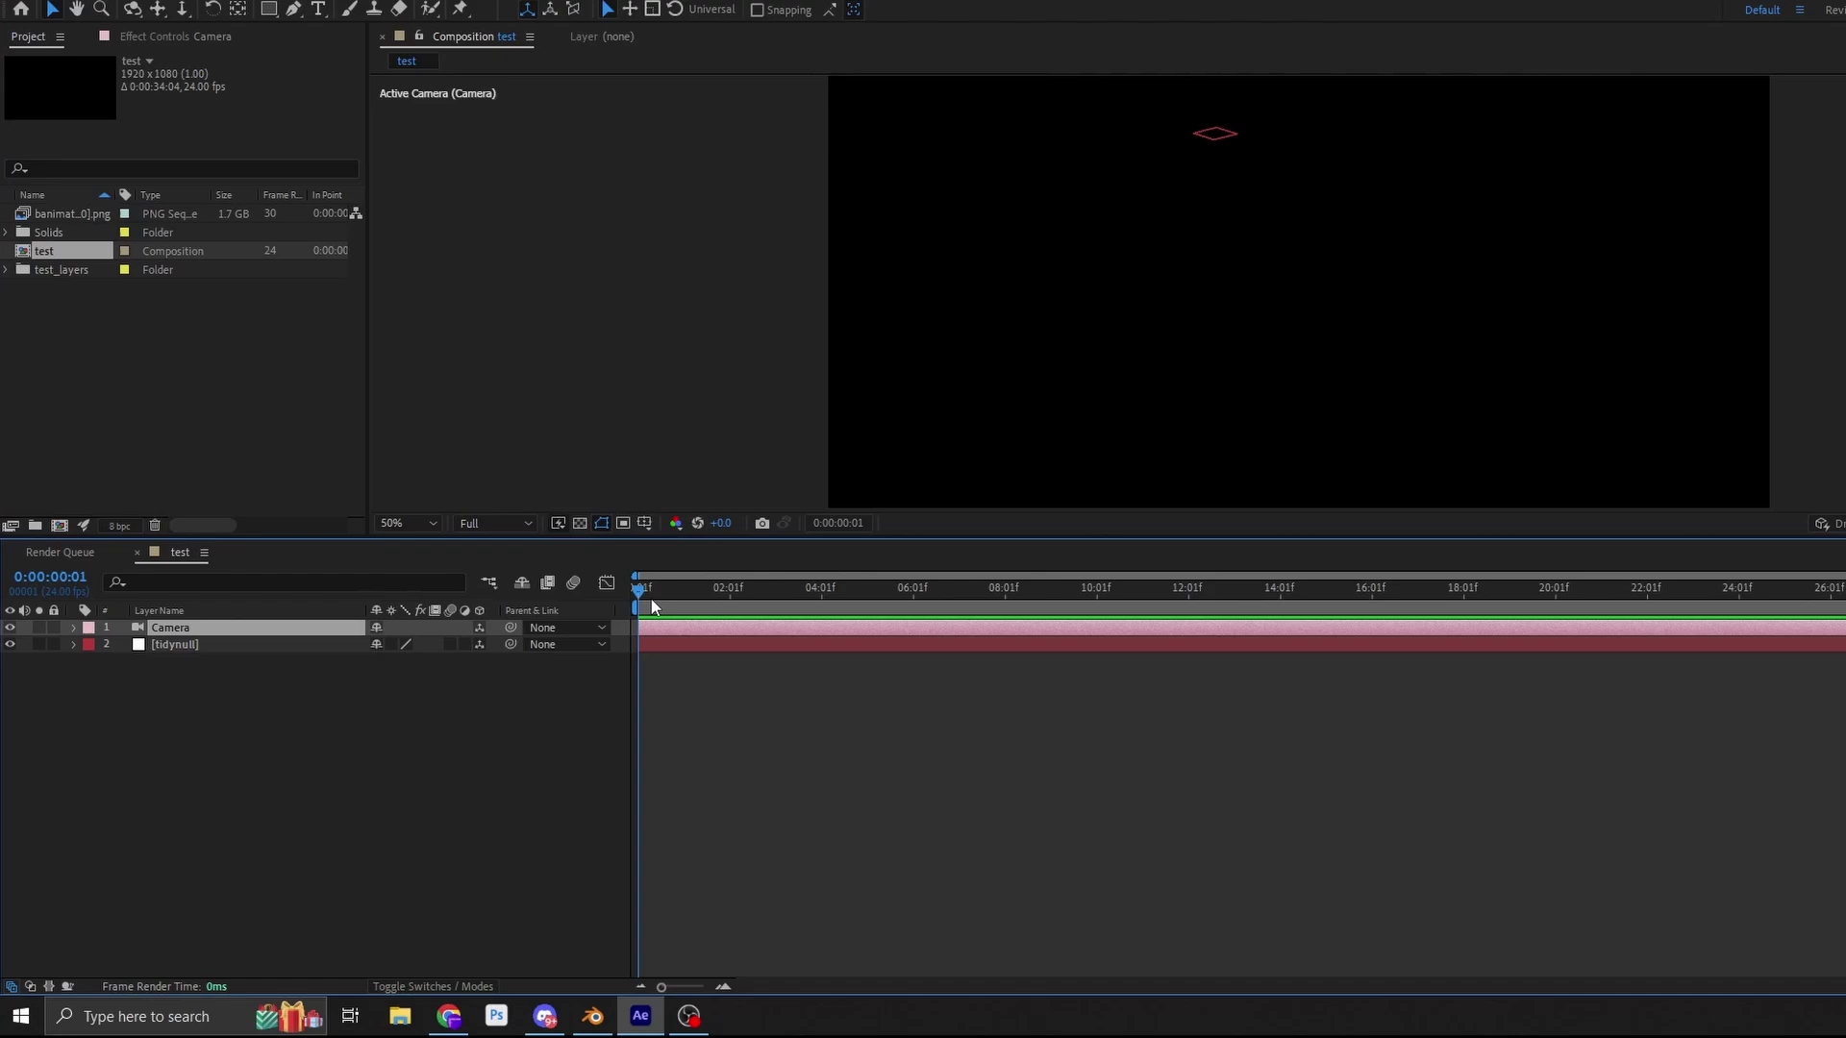
pyautogui.moveTo(650, 598); pyautogui.dragTo(221, 766)
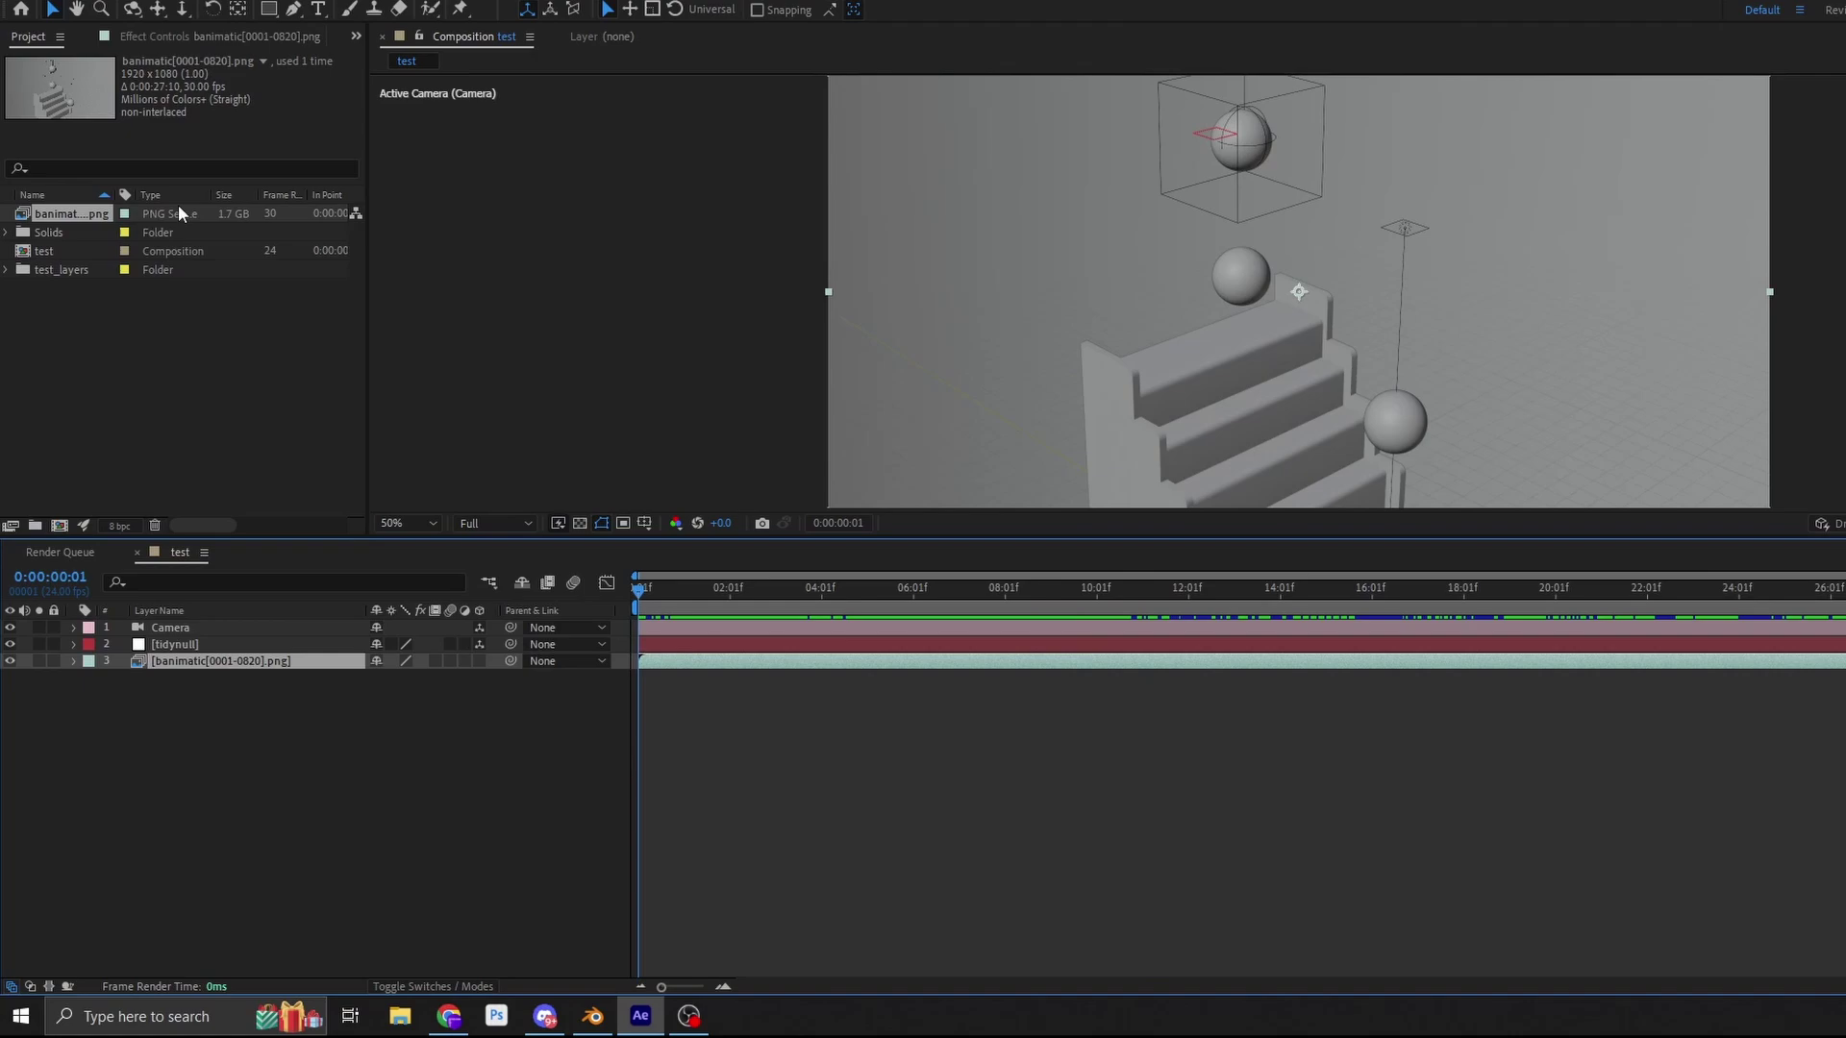
# - Create a BIGBALLS text layer in the composition
pyautogui.click(321, 11)
pyautogui.moveTo(901, 215); pyautogui.dragTo(1531, 438)
pyautogui.write('BIGBALLS')
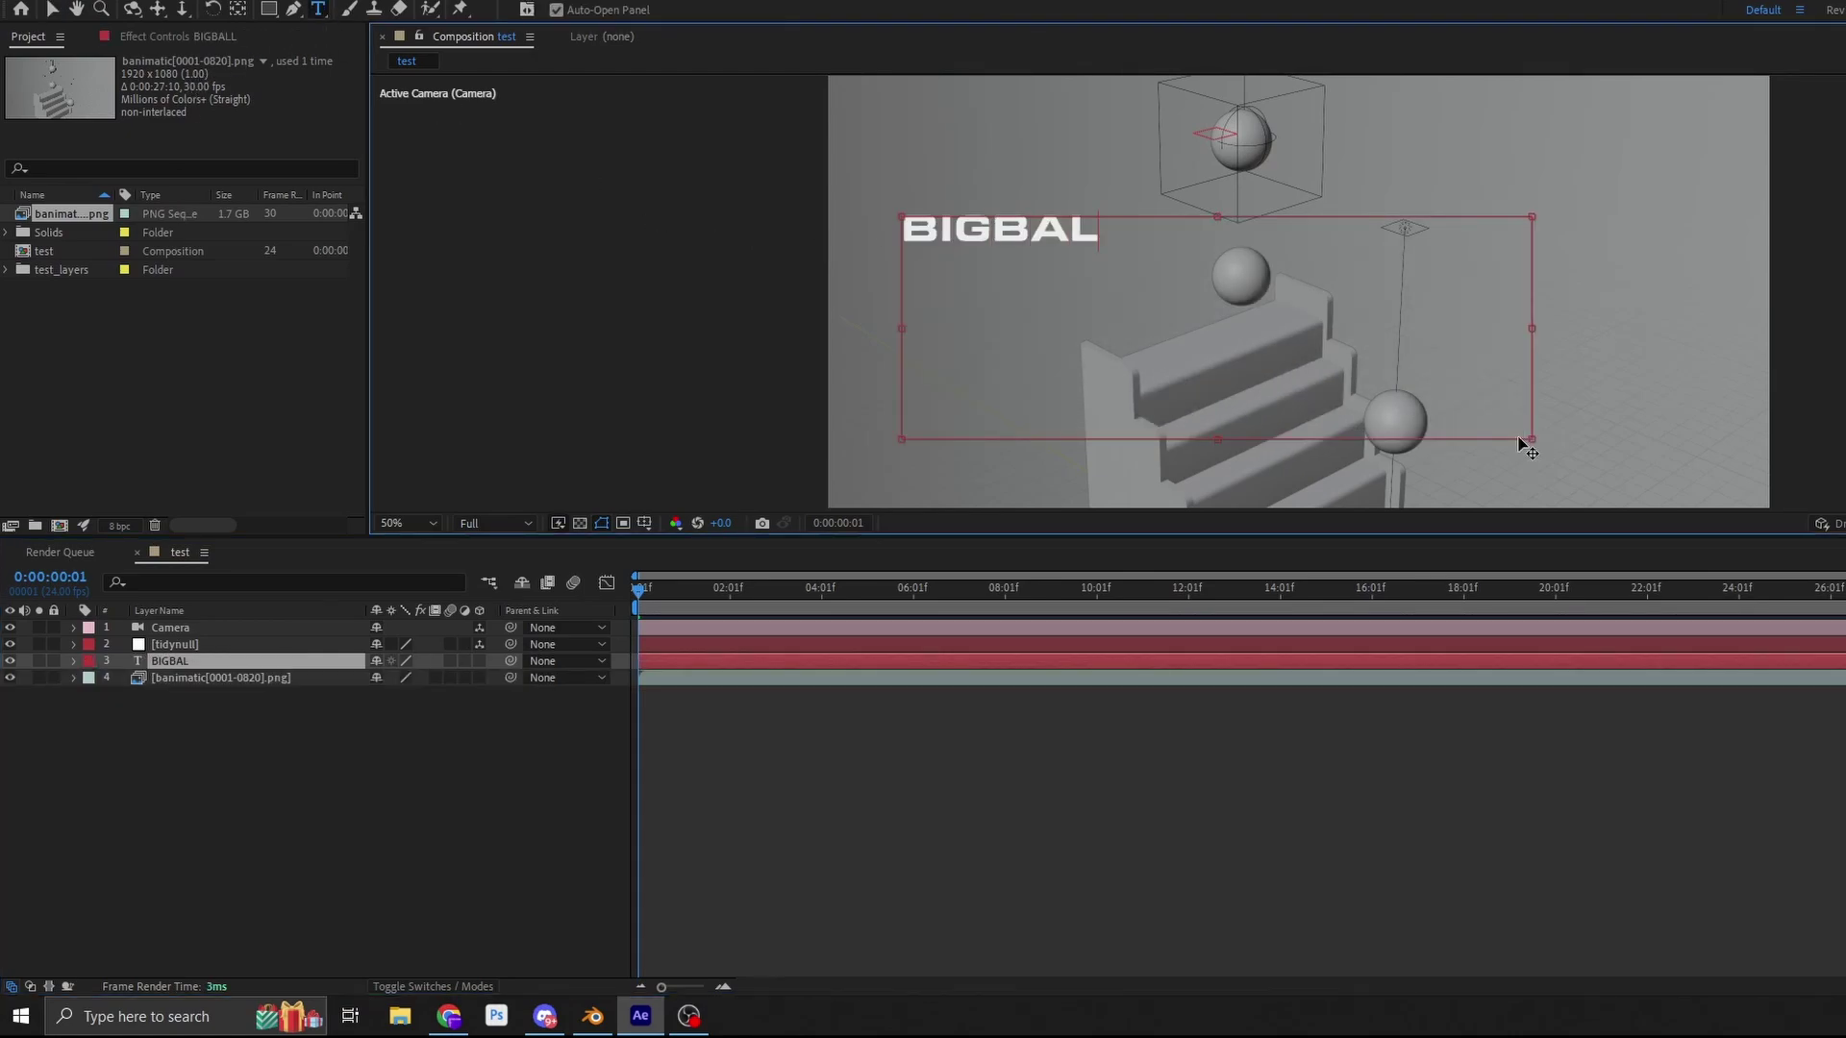
pyautogui.click(323, 806)
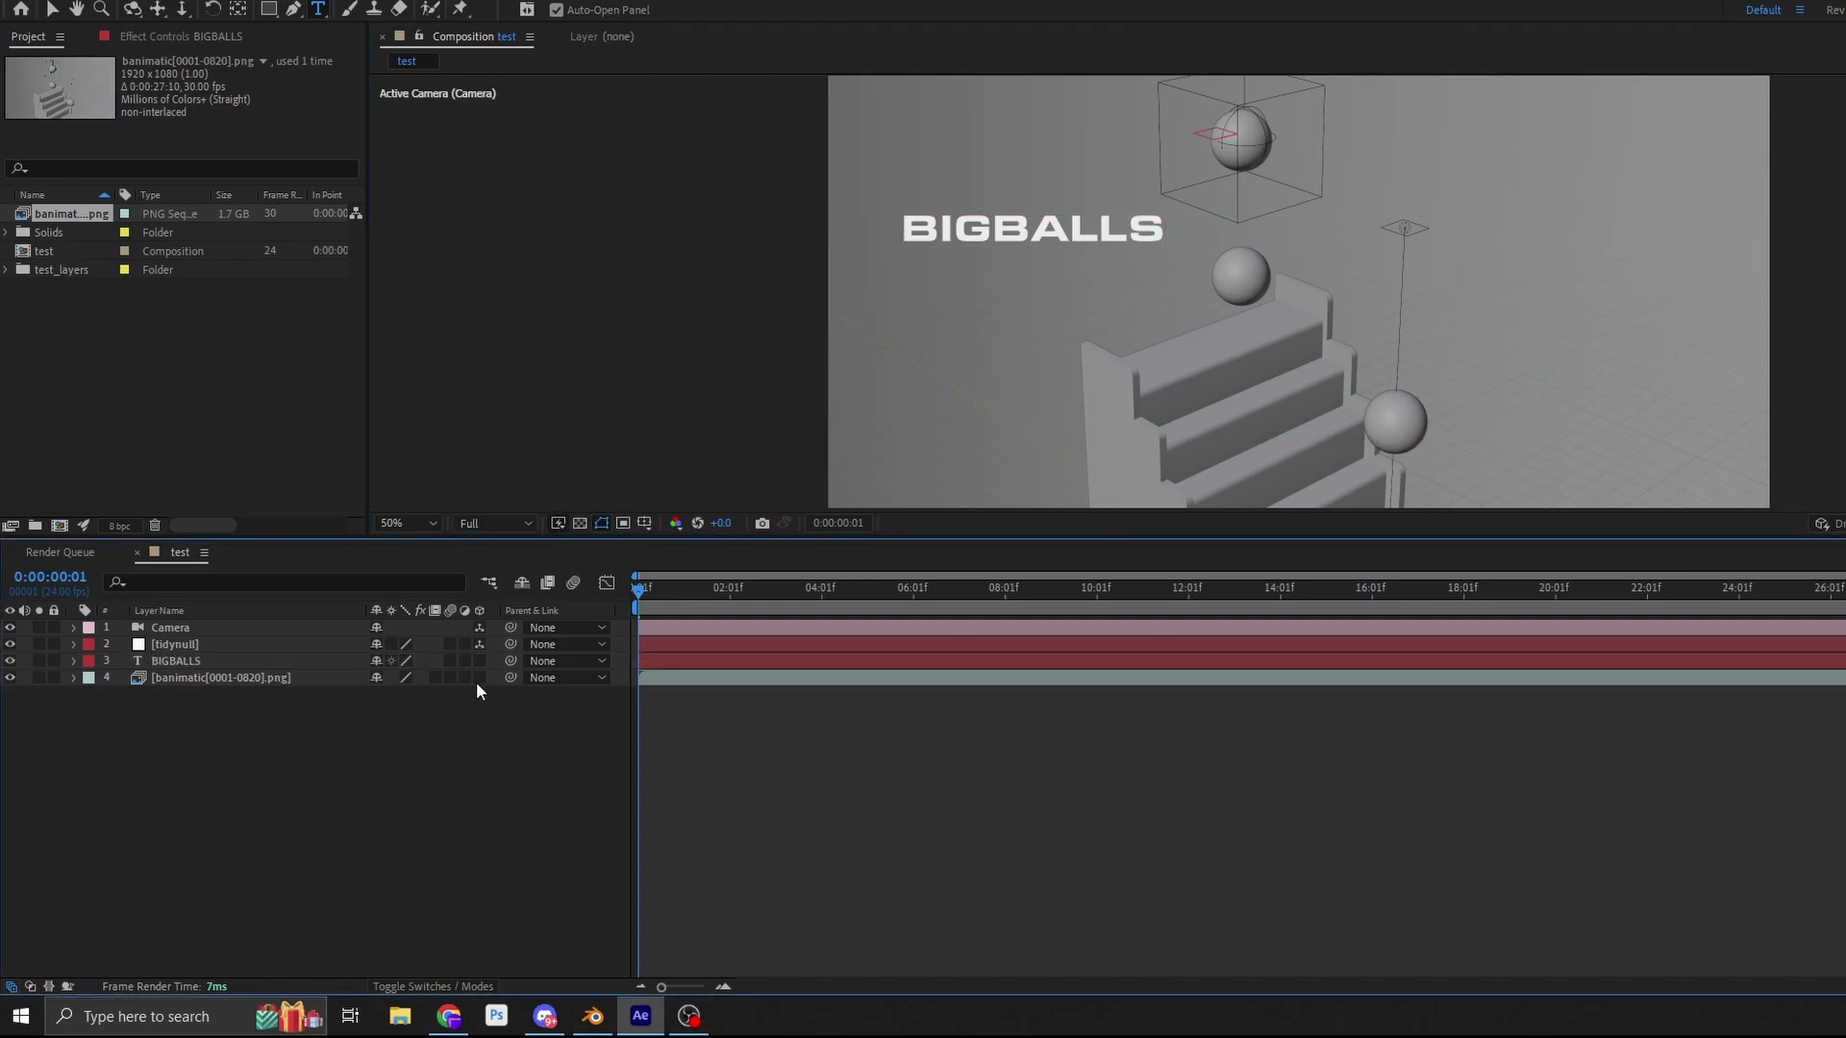
# - Make BIGBALLS 3D, set its Y Rotation to 182° and parent it to tidynull
pyautogui.click(479, 662)
pyautogui.scroll(-4, 1071, 335)
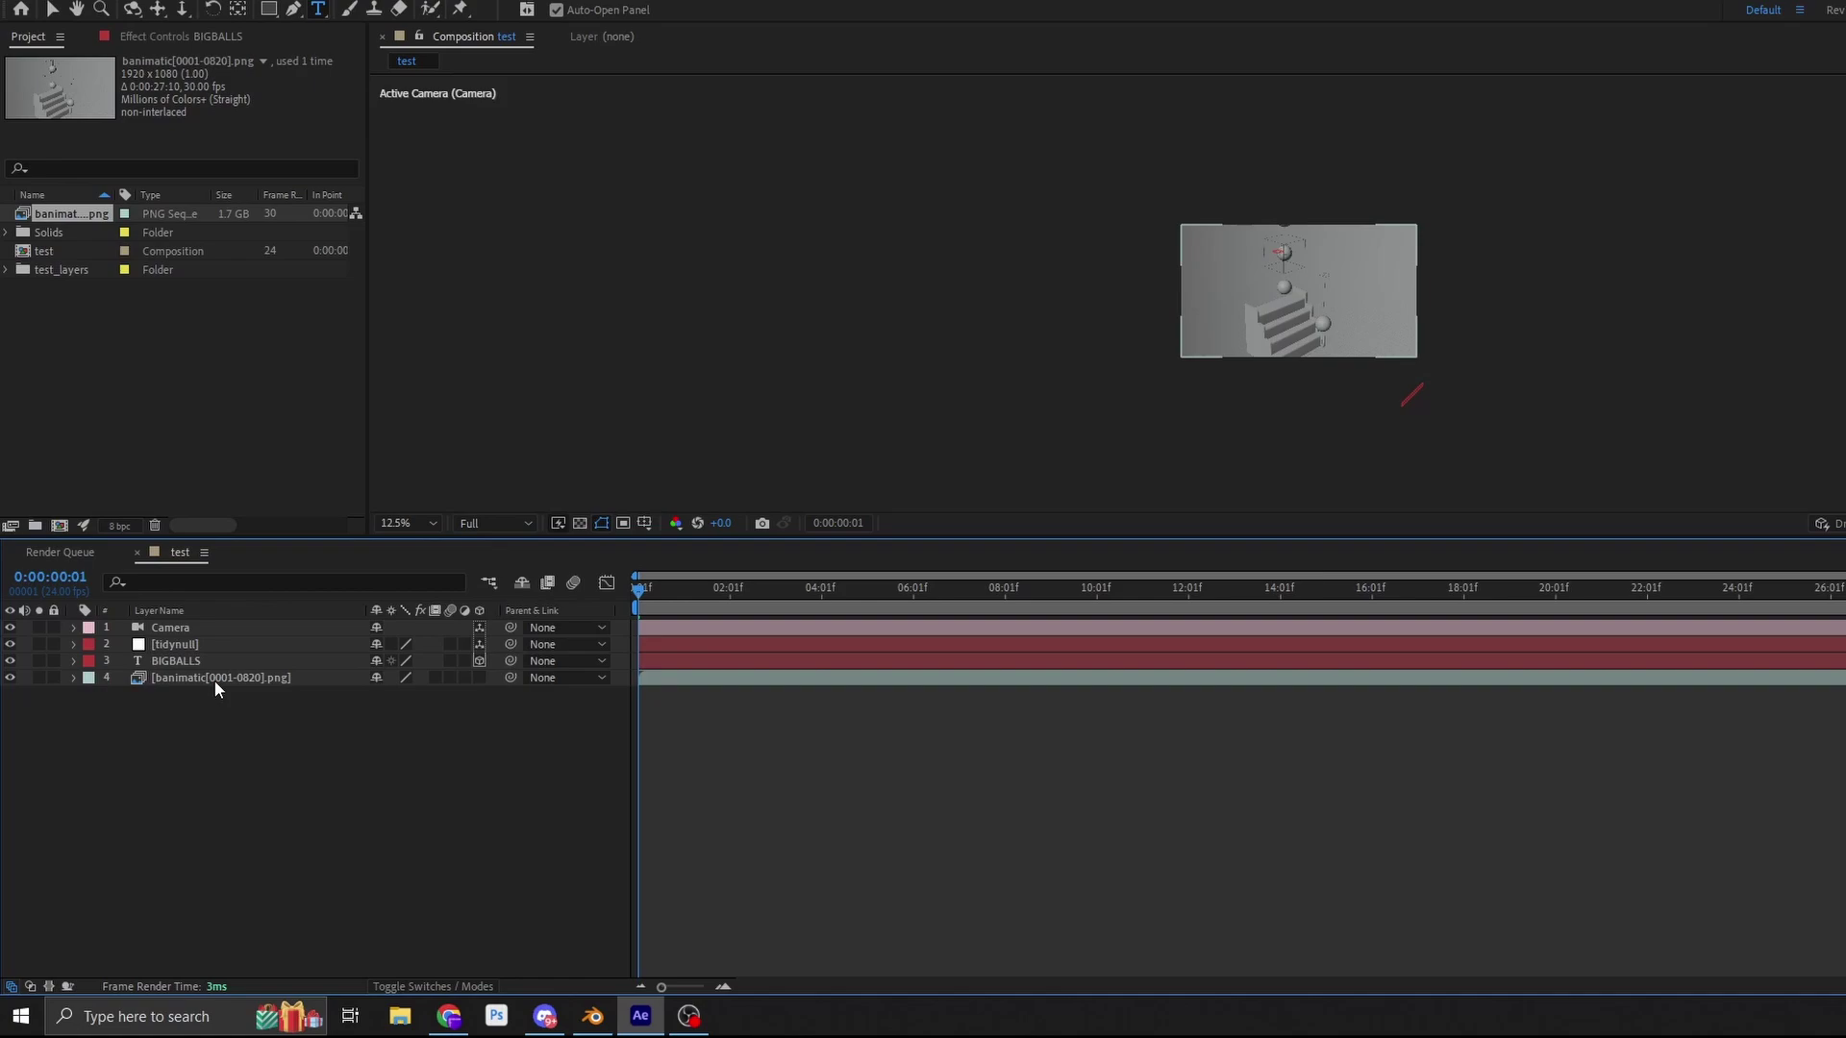
pyautogui.click(187, 662)
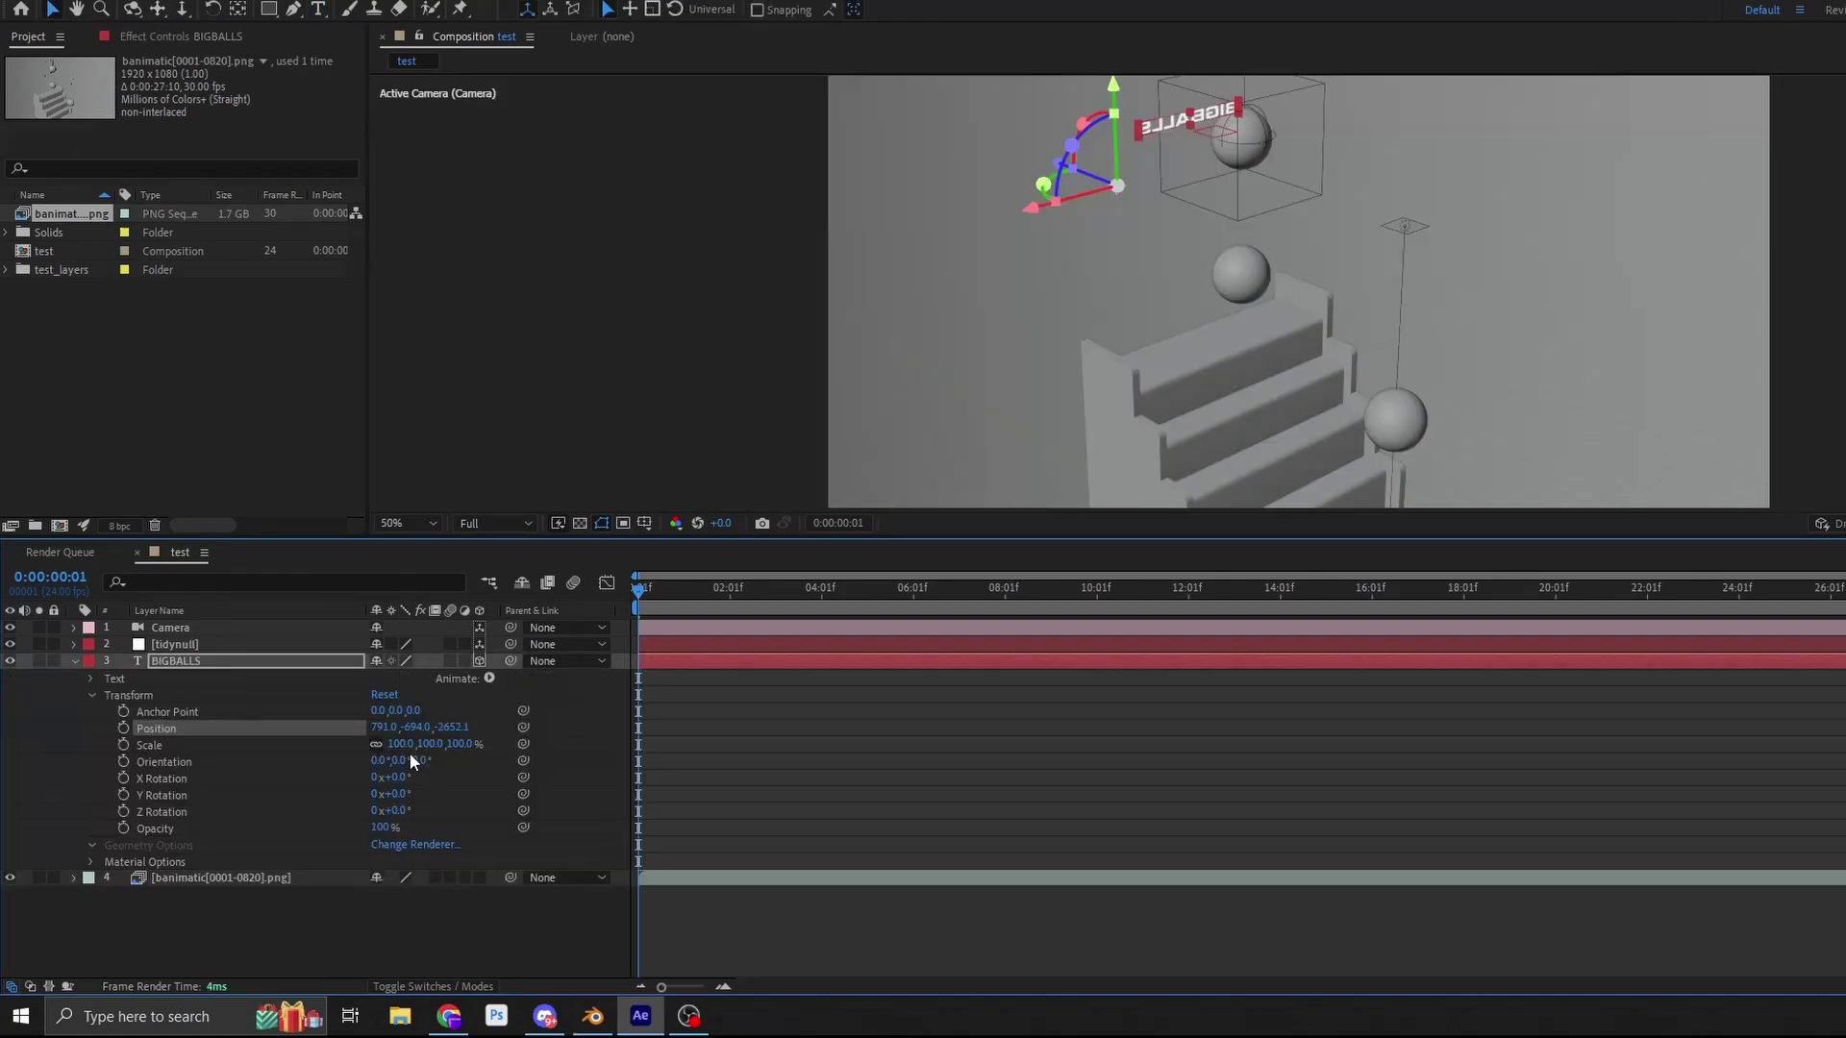
pyautogui.moveTo(397, 794); pyautogui.dragTo(549, 771)
pyautogui.click(518, 689)
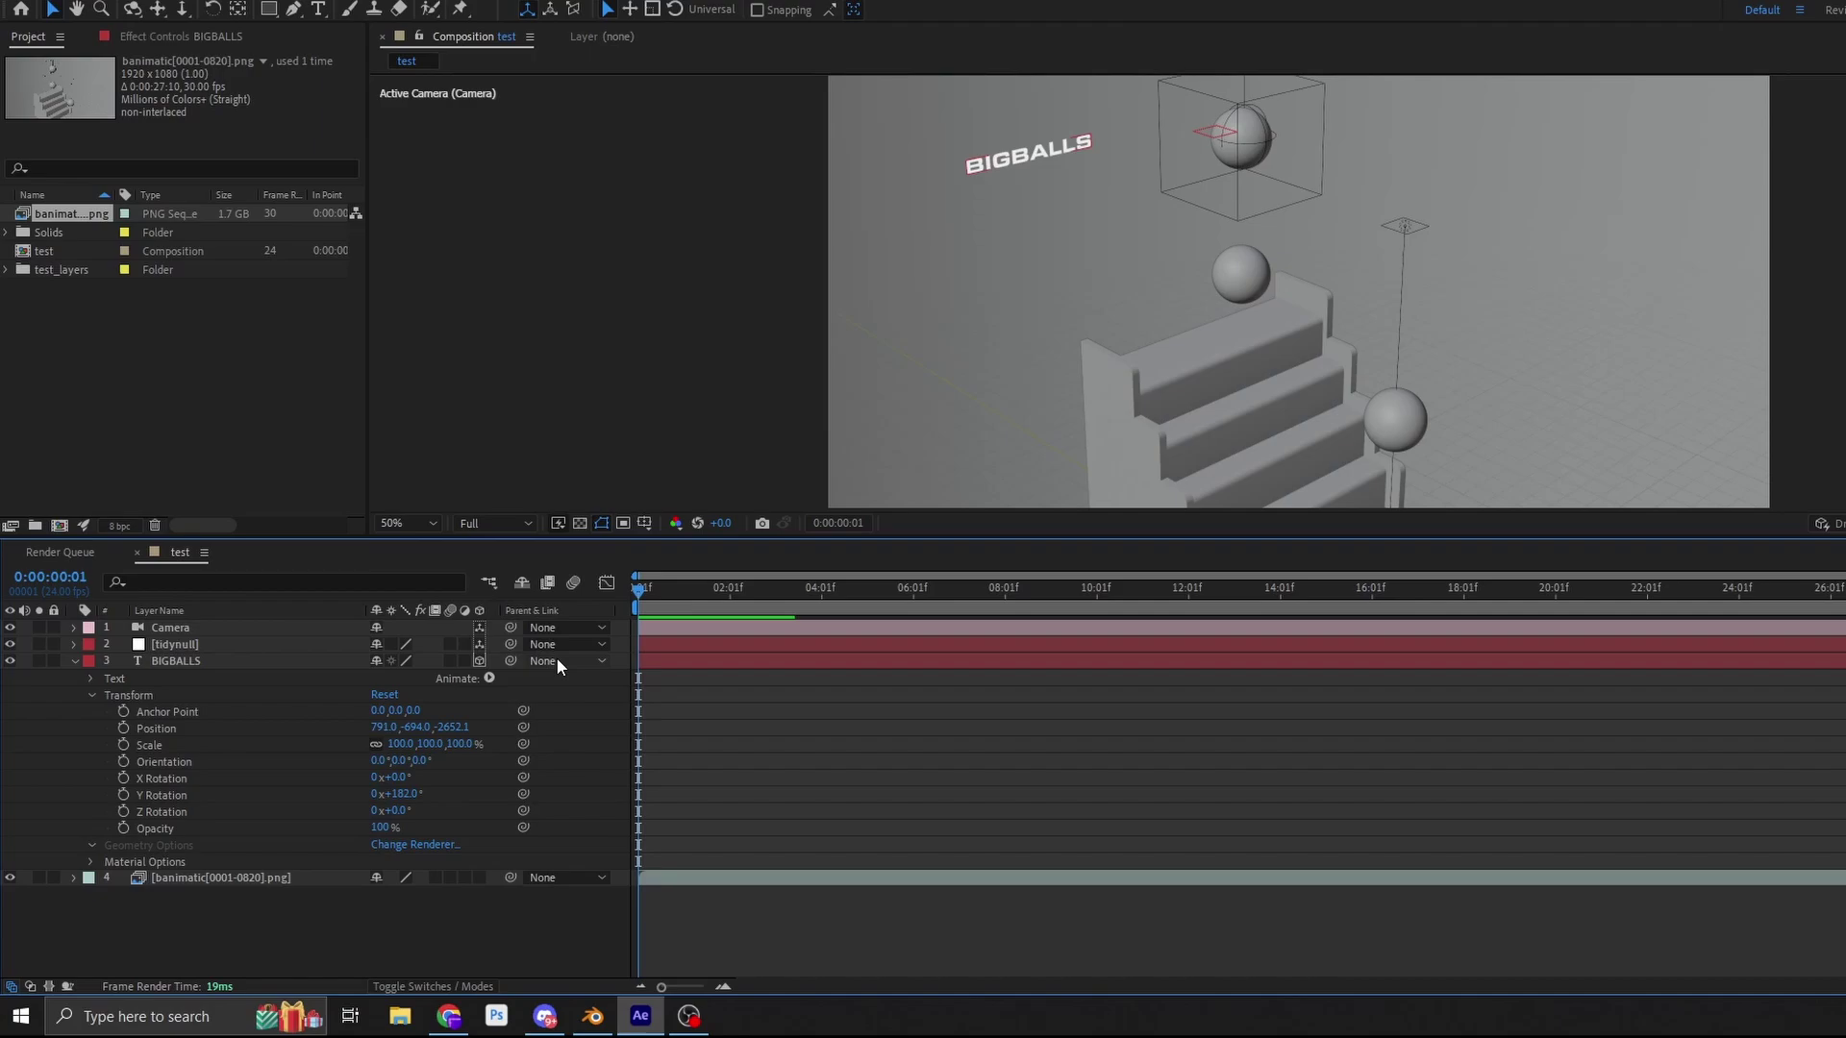
pyautogui.click(557, 662)
pyautogui.click(593, 722)
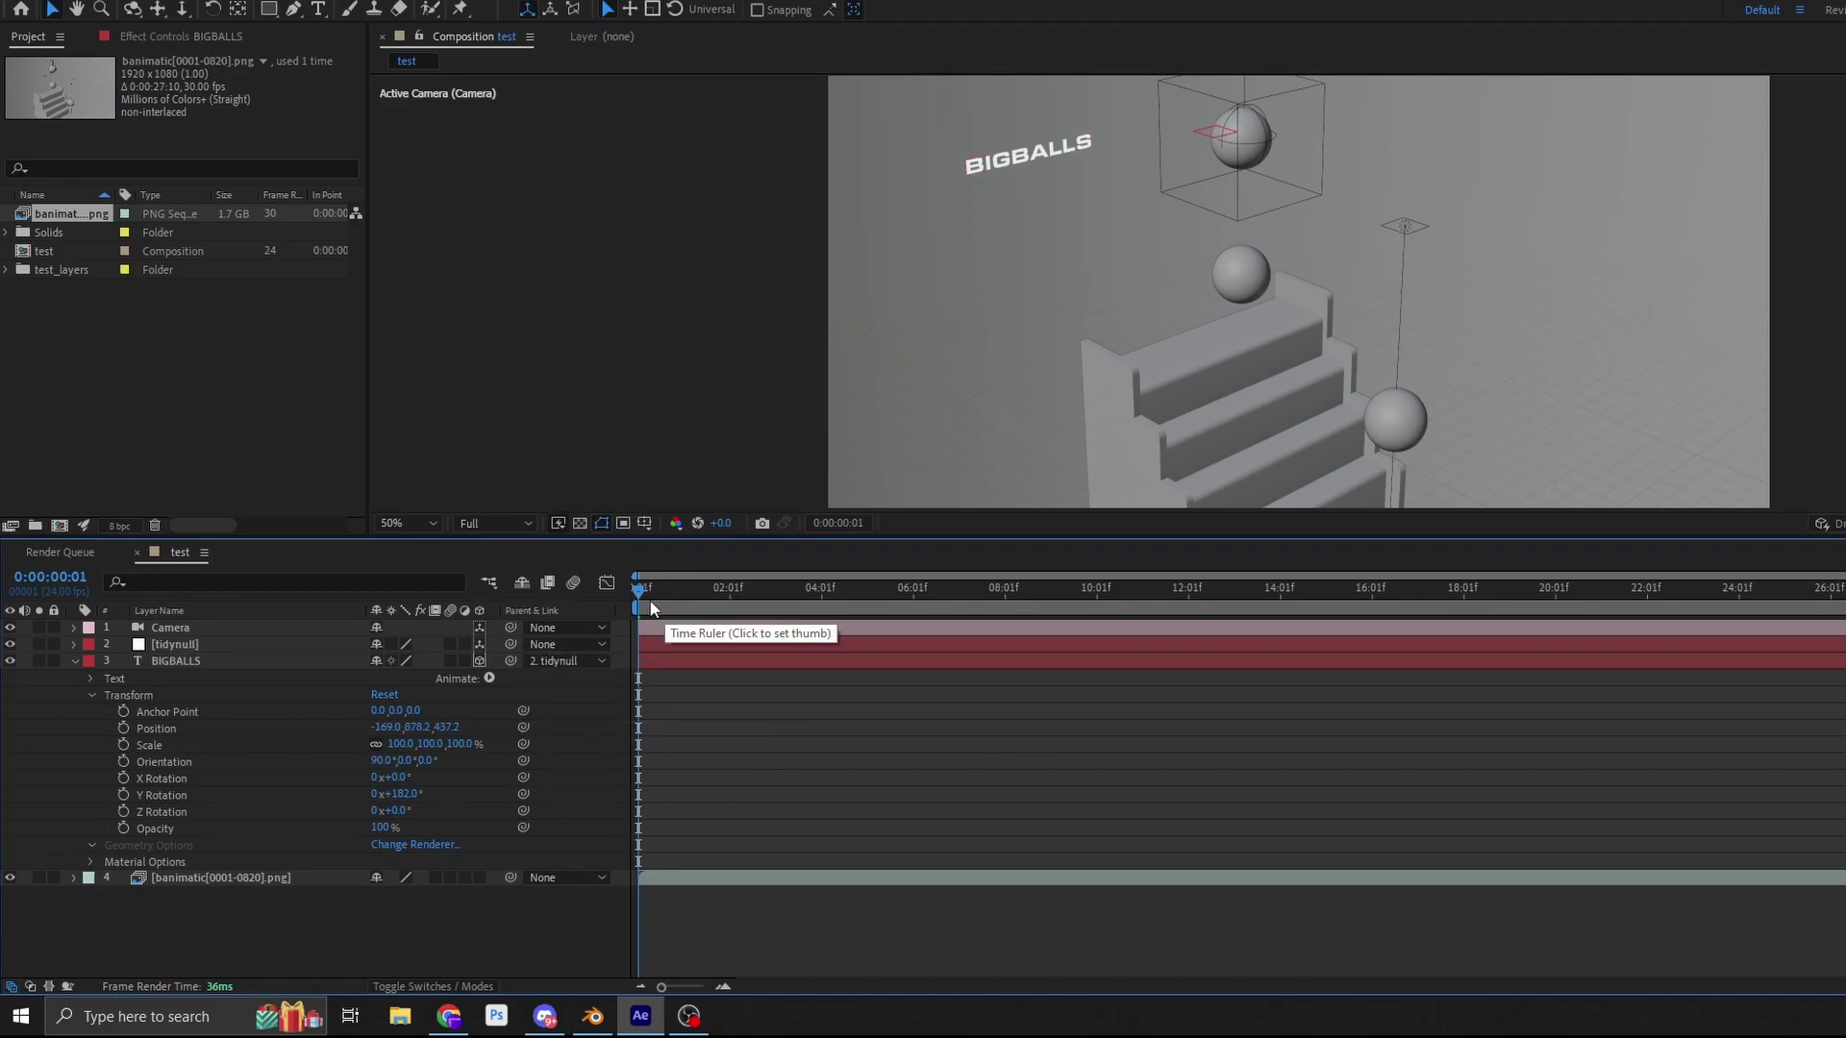
# - Split tidynull's Position into separate X, Y and Z dimensions
pyautogui.moveTo(641, 597); pyautogui.dragTo(558, 593)
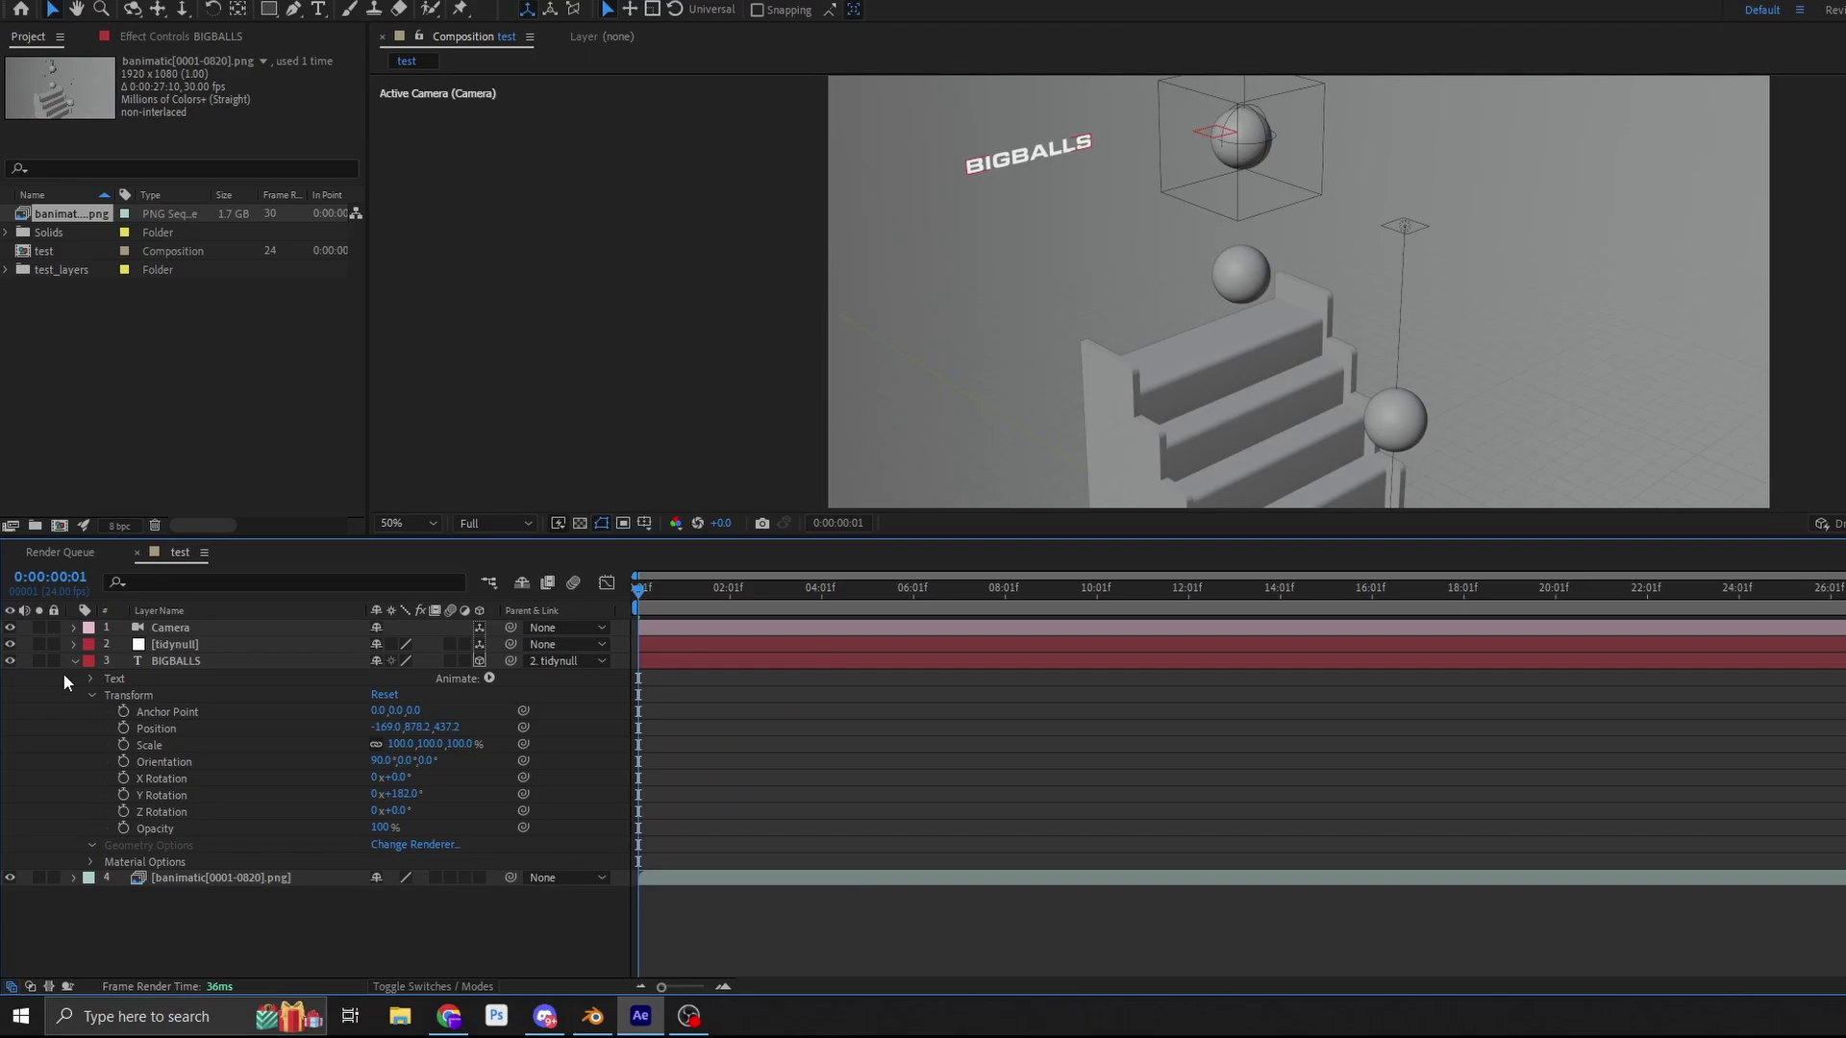
pyautogui.click(75, 645)
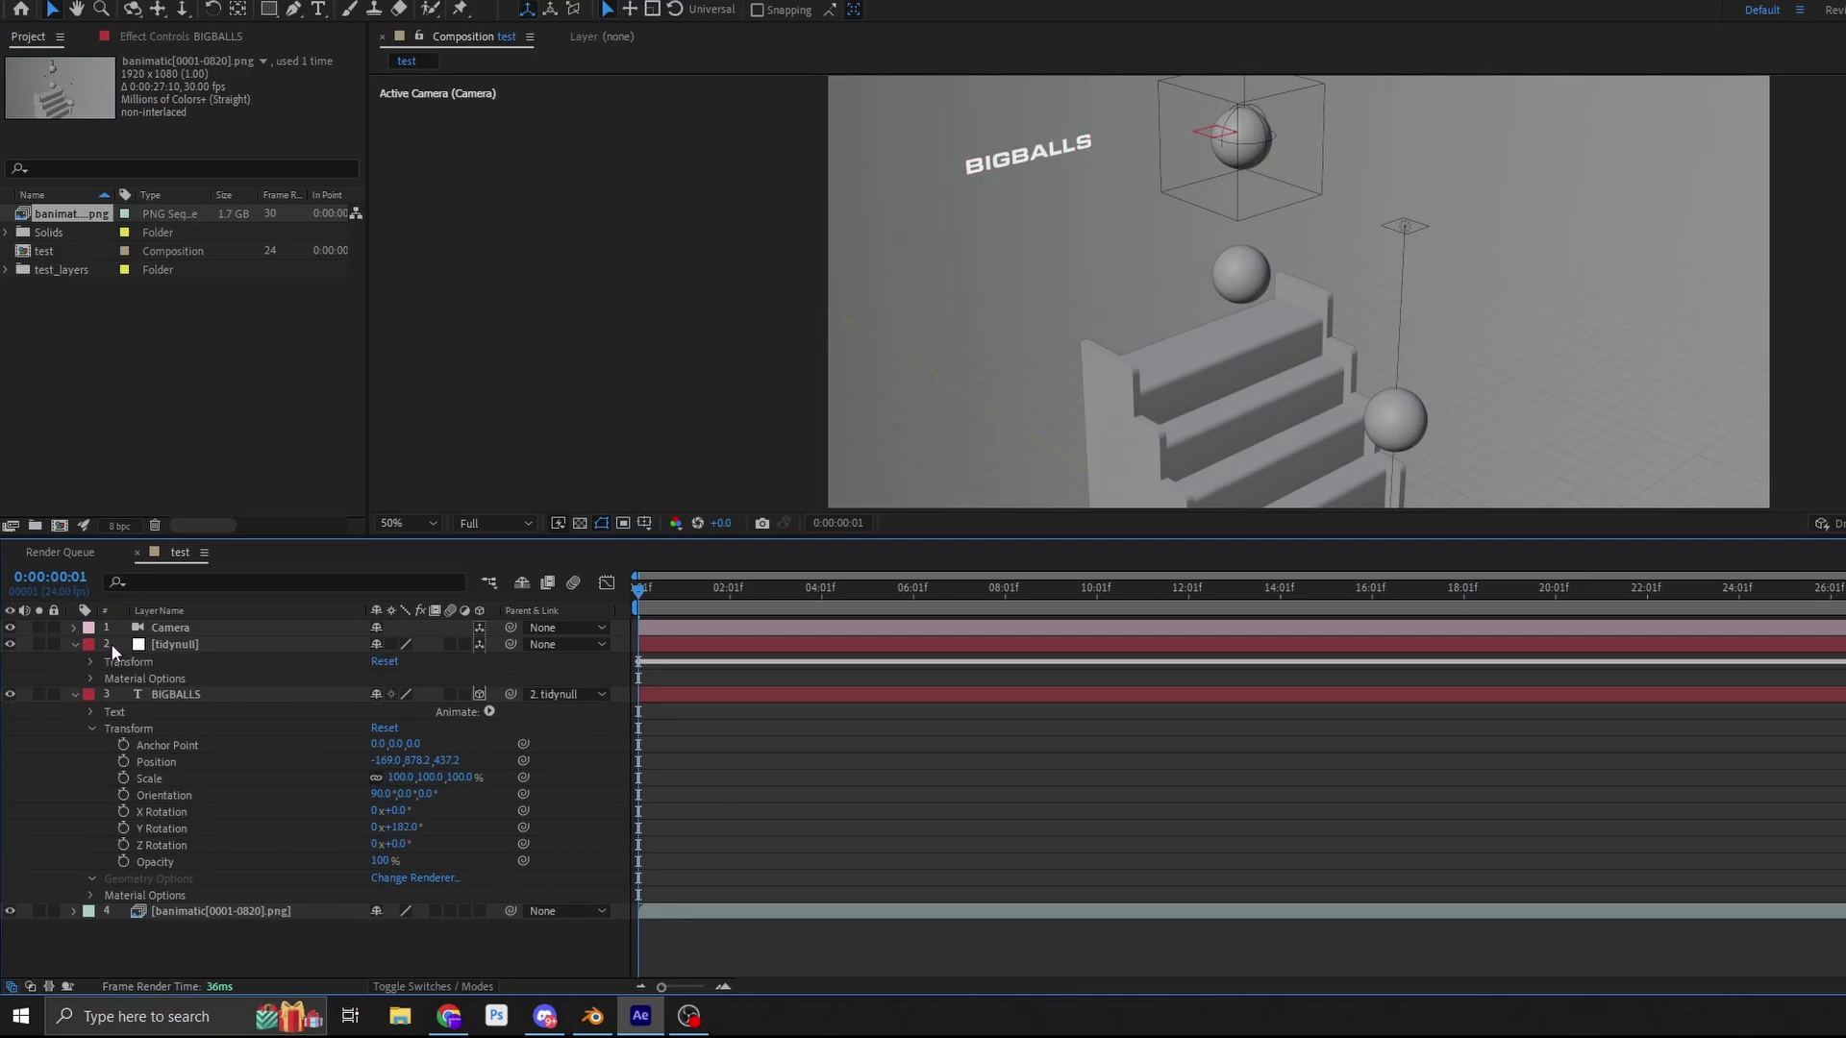
pyautogui.click(94, 663)
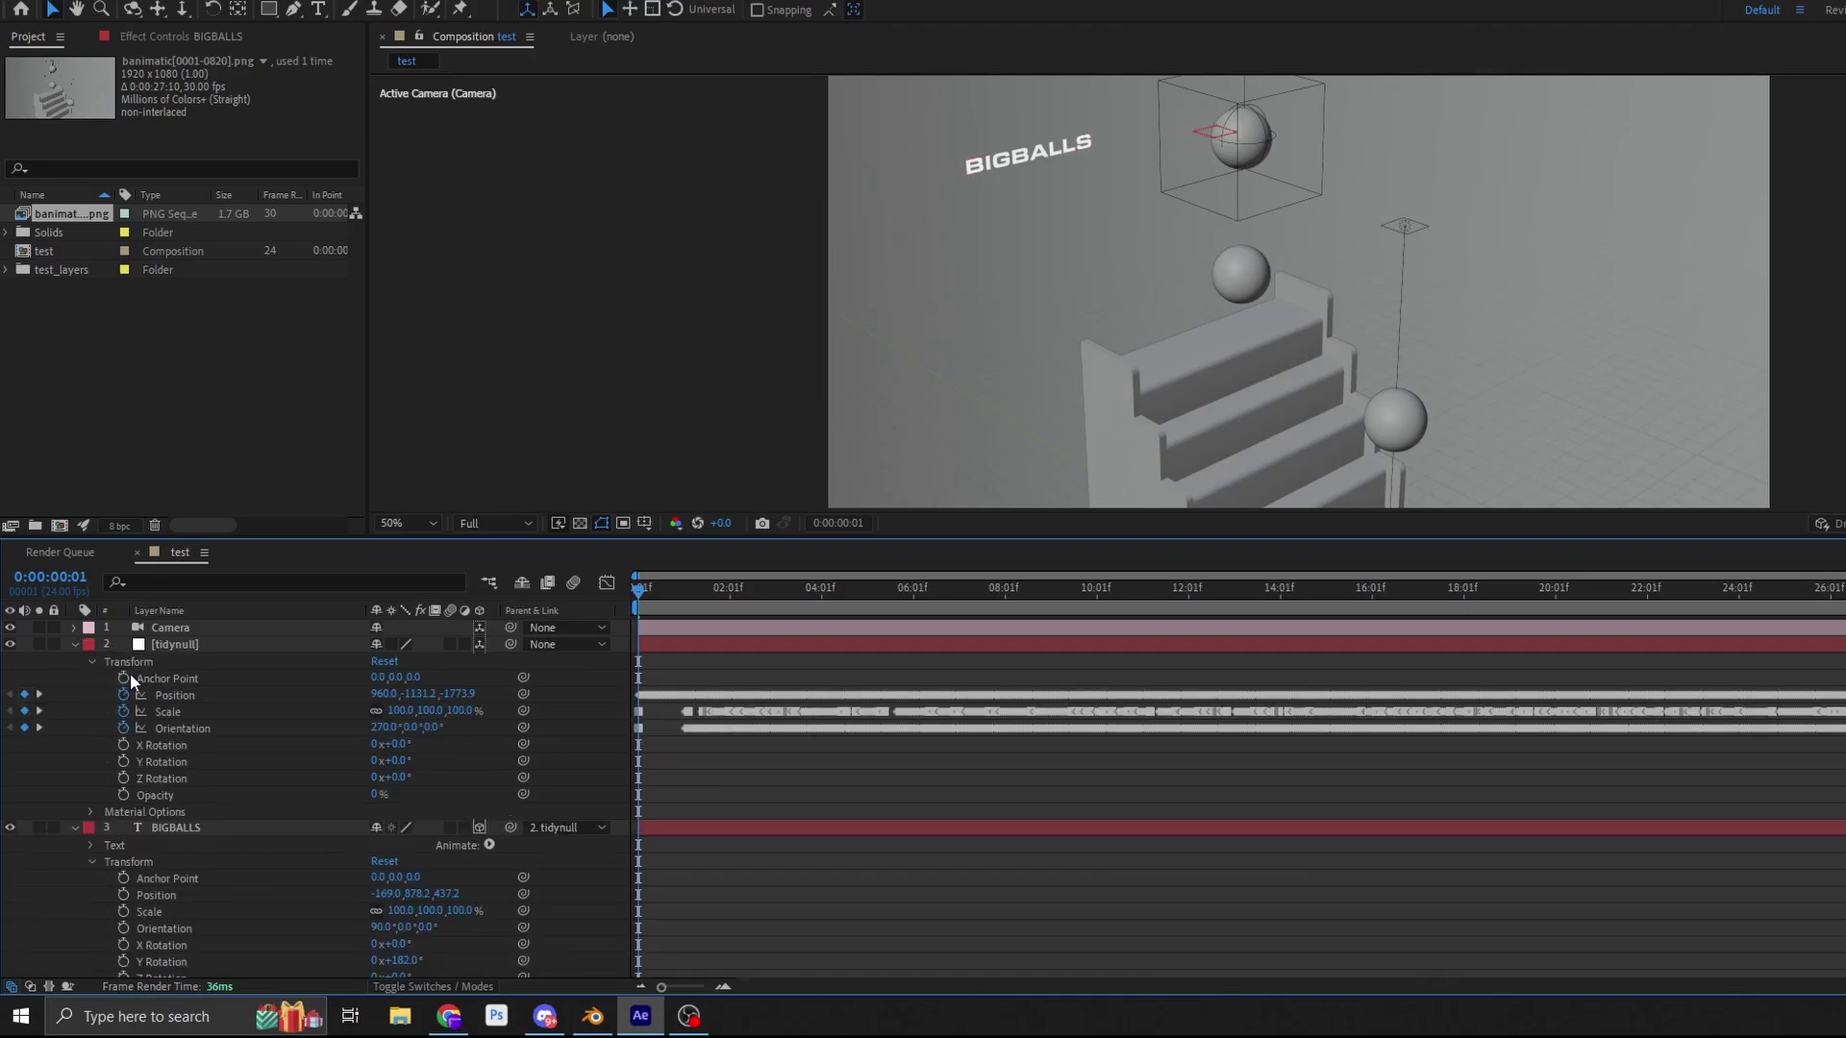
pyautogui.rightClick(187, 695)
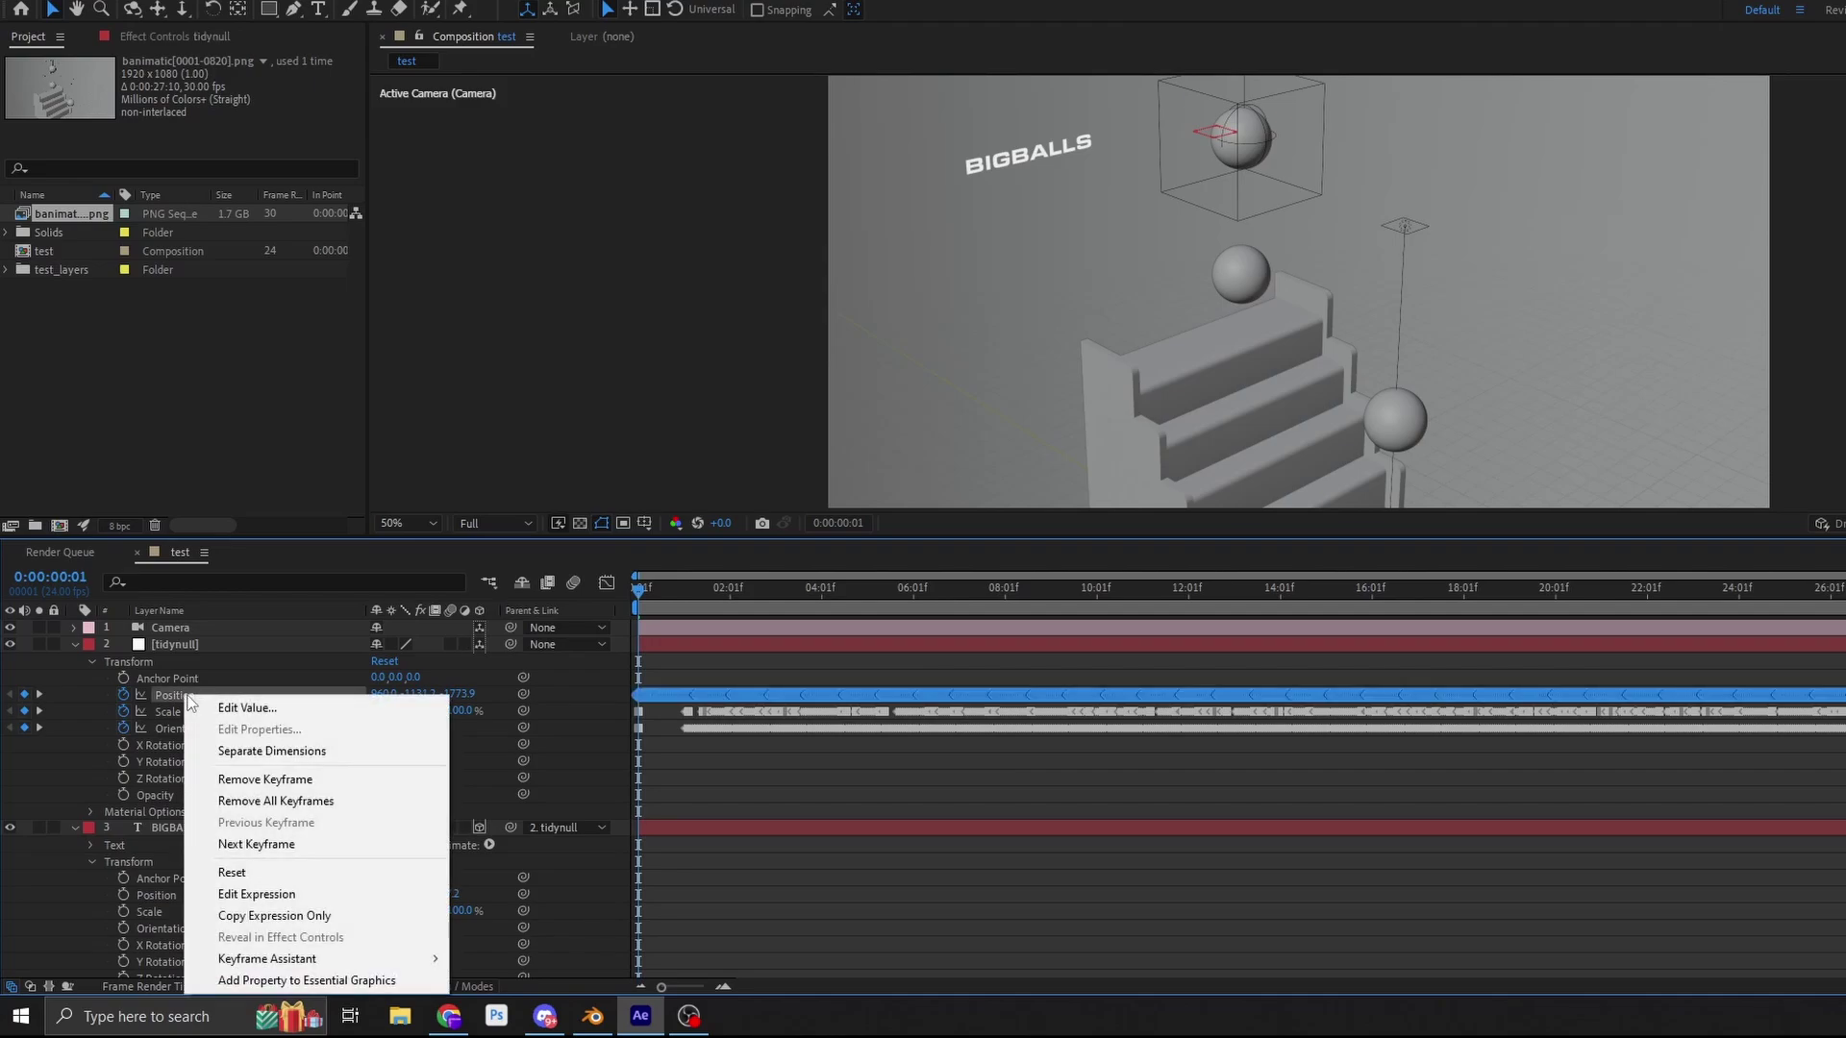
pyautogui.click(253, 752)
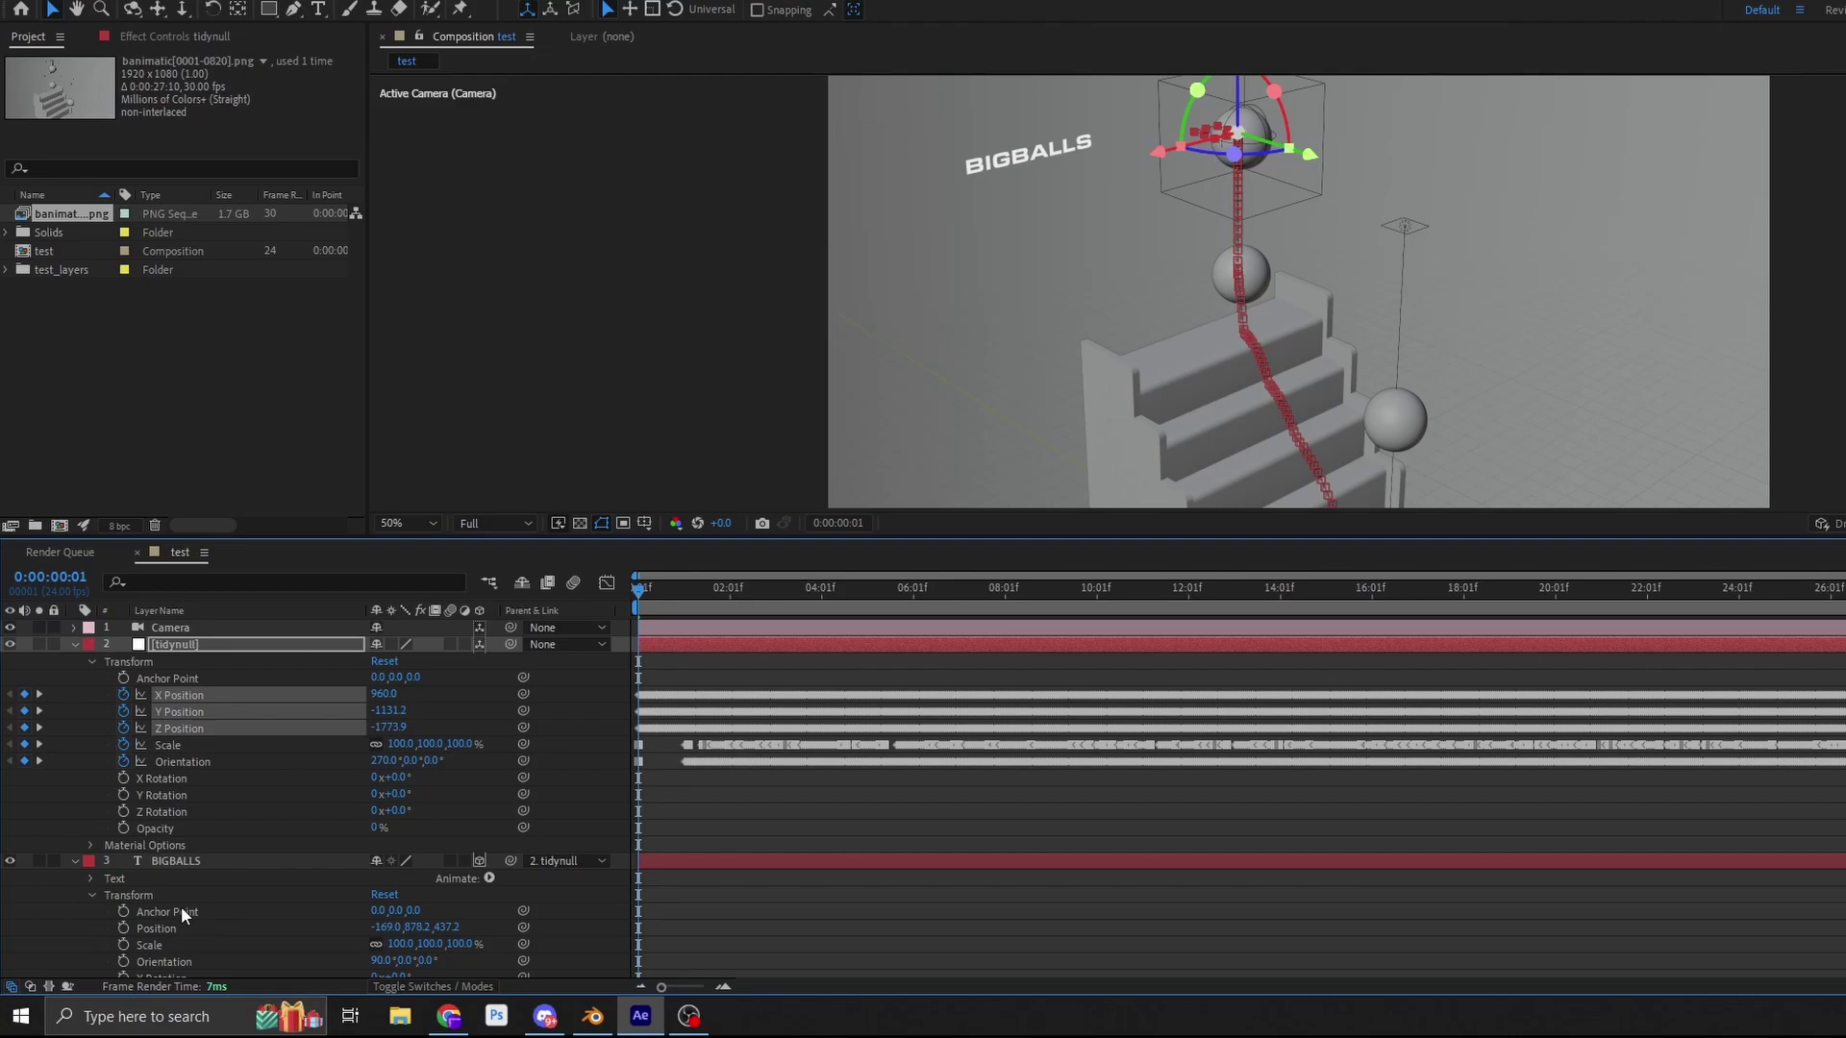
# - Separate BIGBALLS' Position dimensions and set its Parent back to None
pyautogui.scroll(-2, 184, 907)
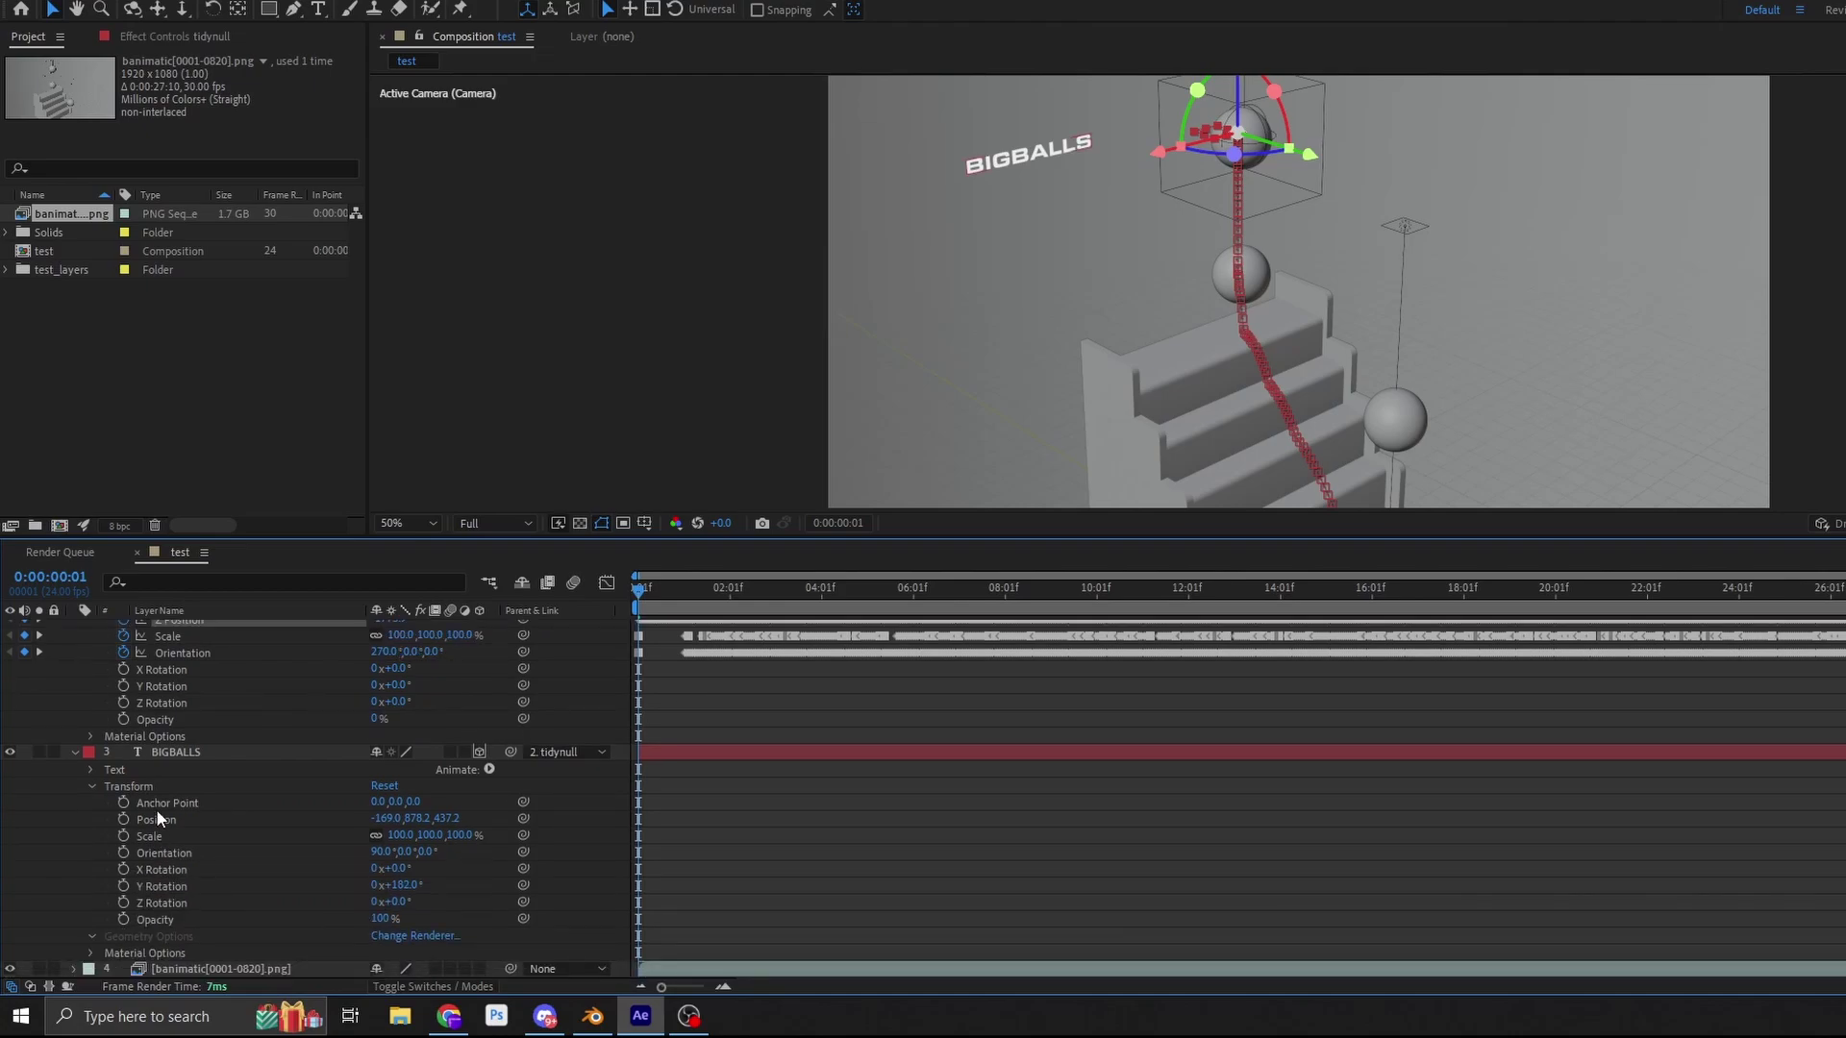
pyautogui.click(165, 814)
pyautogui.rightClick(162, 815)
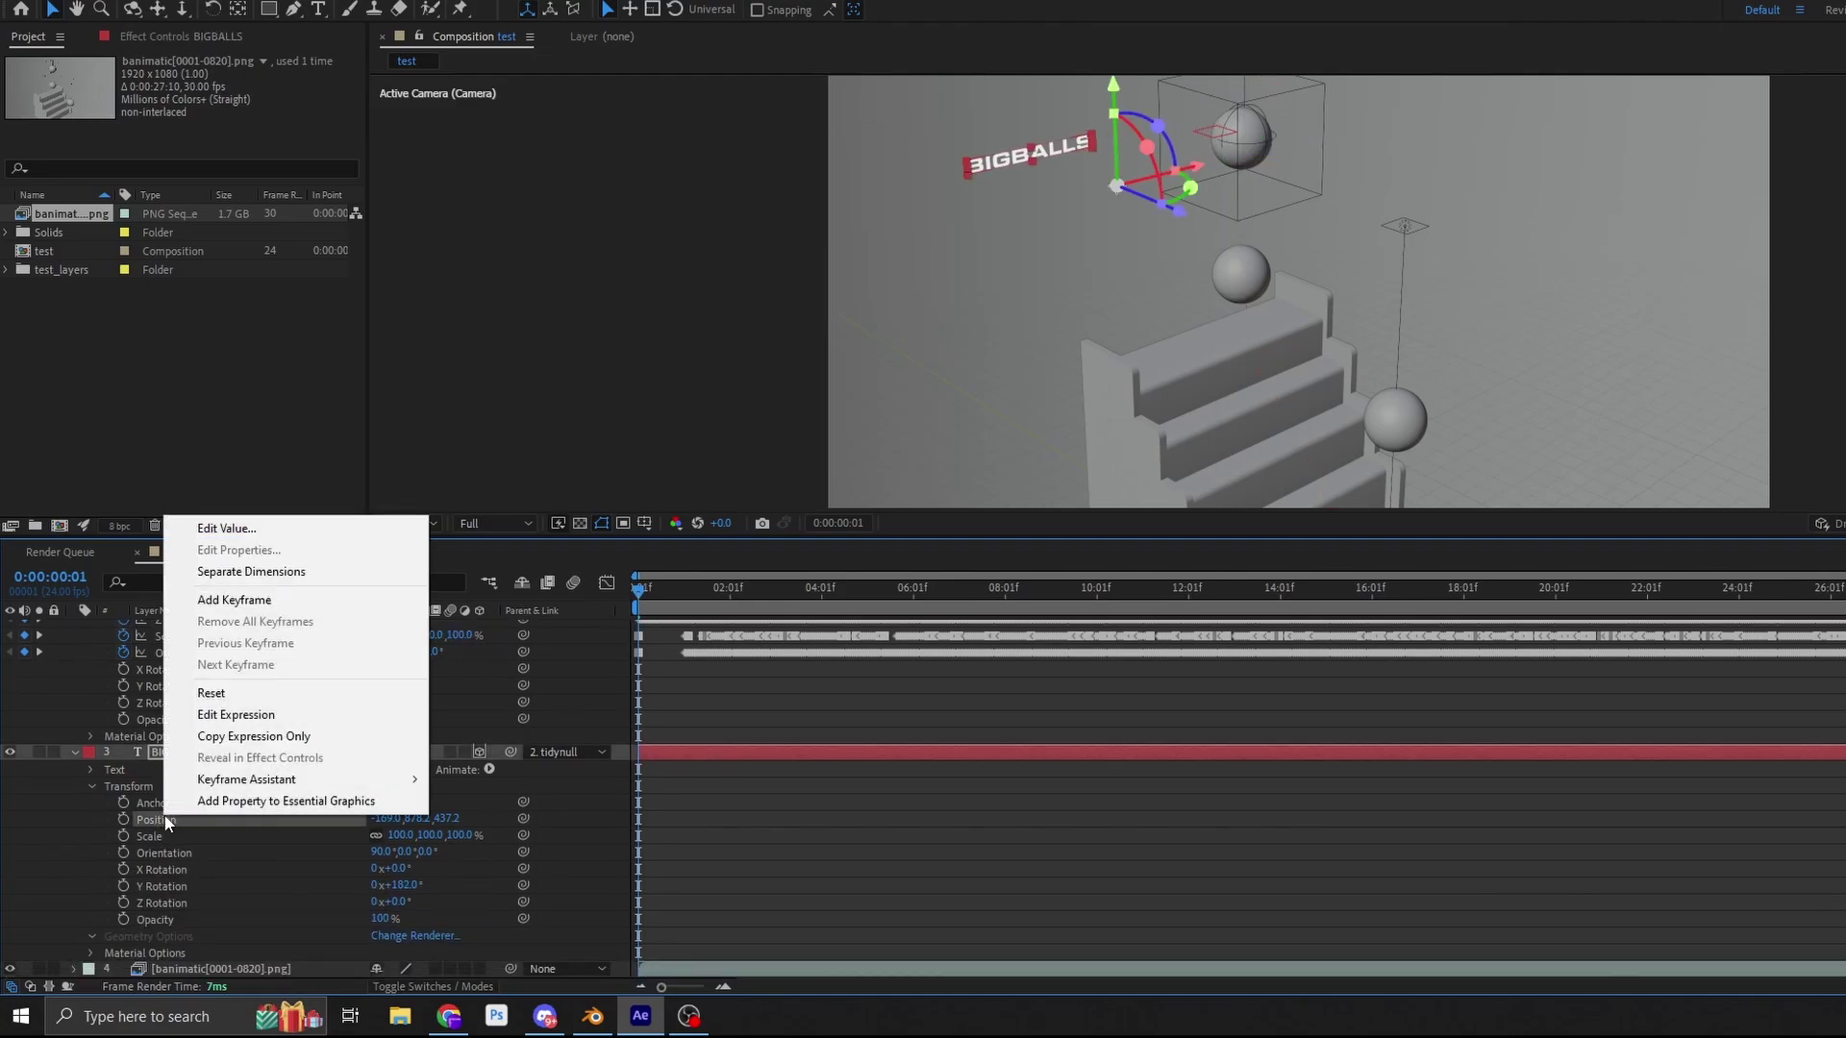
pyautogui.click(241, 571)
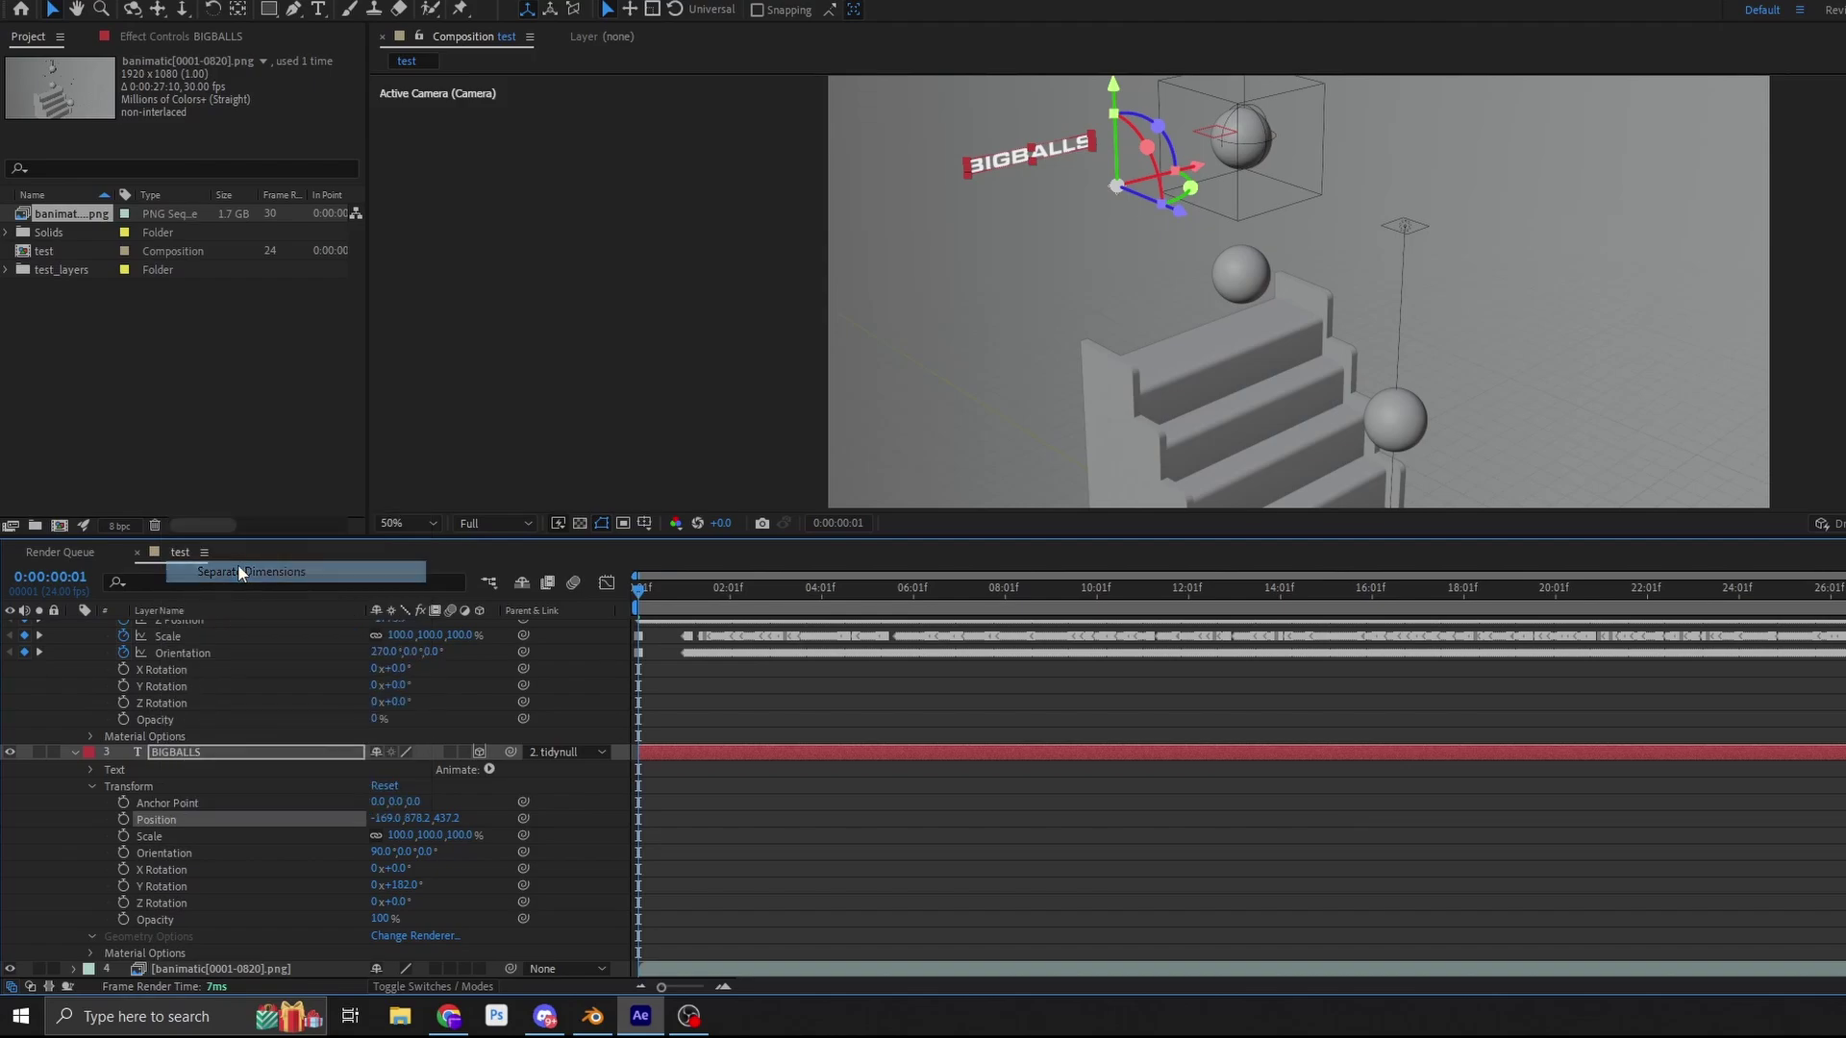
pyautogui.click(557, 755)
pyautogui.click(561, 769)
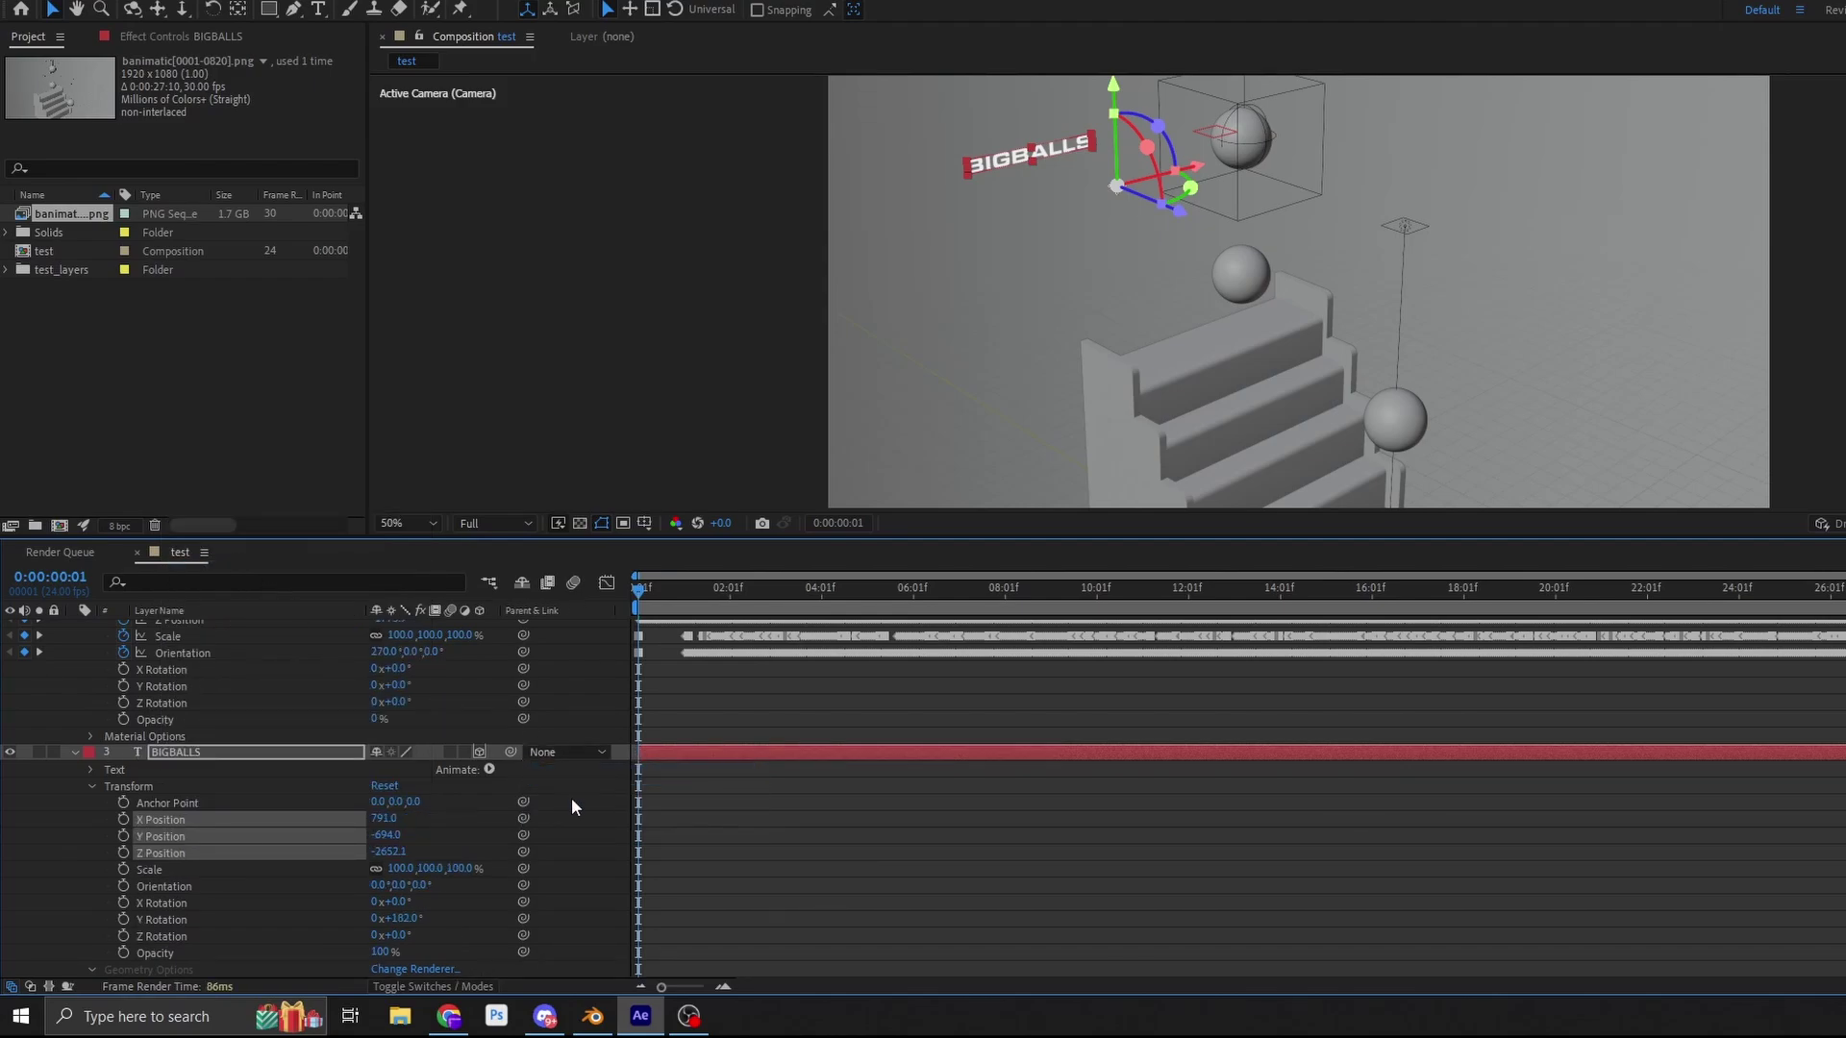
pyautogui.scroll(1, 524, 871)
# - Pick-whip BIGBALLS' X, Y and Z Position to tidynull's, then scrub to check the follow
pyautogui.moveTo(523, 871); pyautogui.dragTo(184, 641)
pyautogui.moveTo(524, 884); pyautogui.dragTo(172, 659)
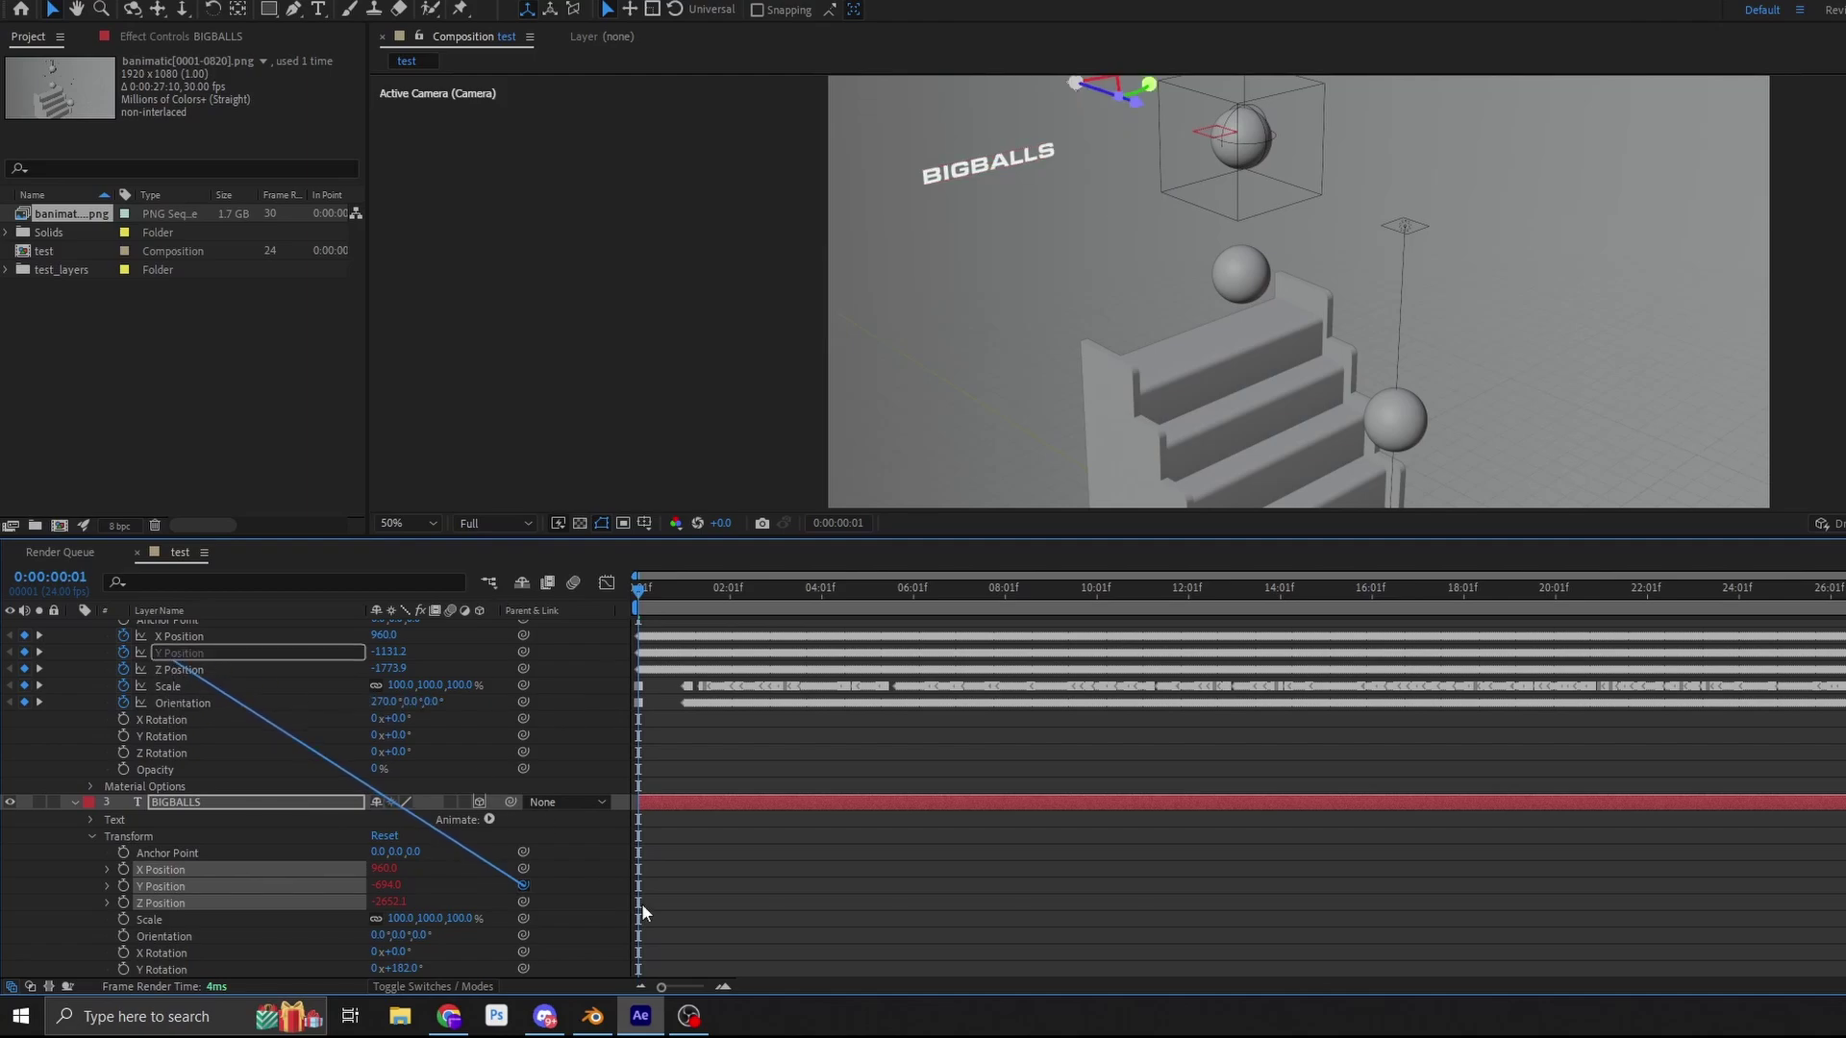
pyautogui.moveTo(524, 905); pyautogui.dragTo(166, 674)
pyautogui.scroll(-2, 979, 347)
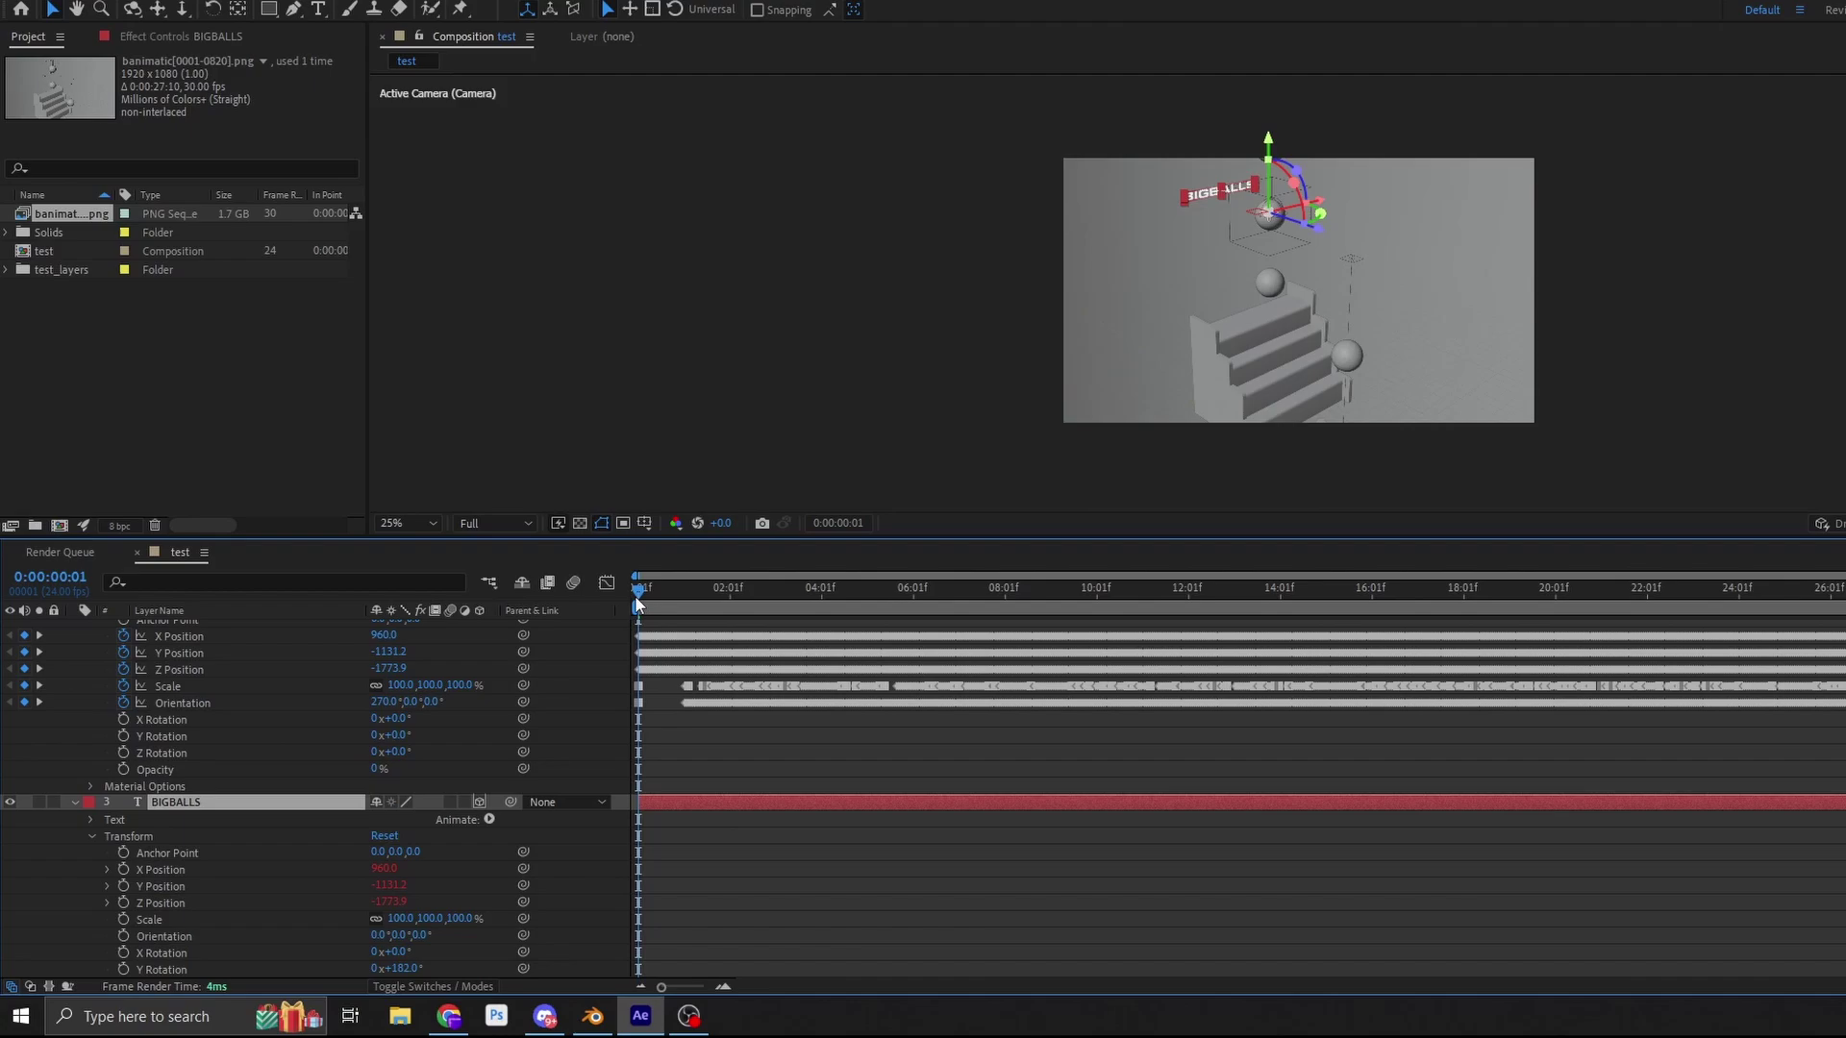
pyautogui.moveTo(732, 591); pyautogui.dragTo(1117, 587)
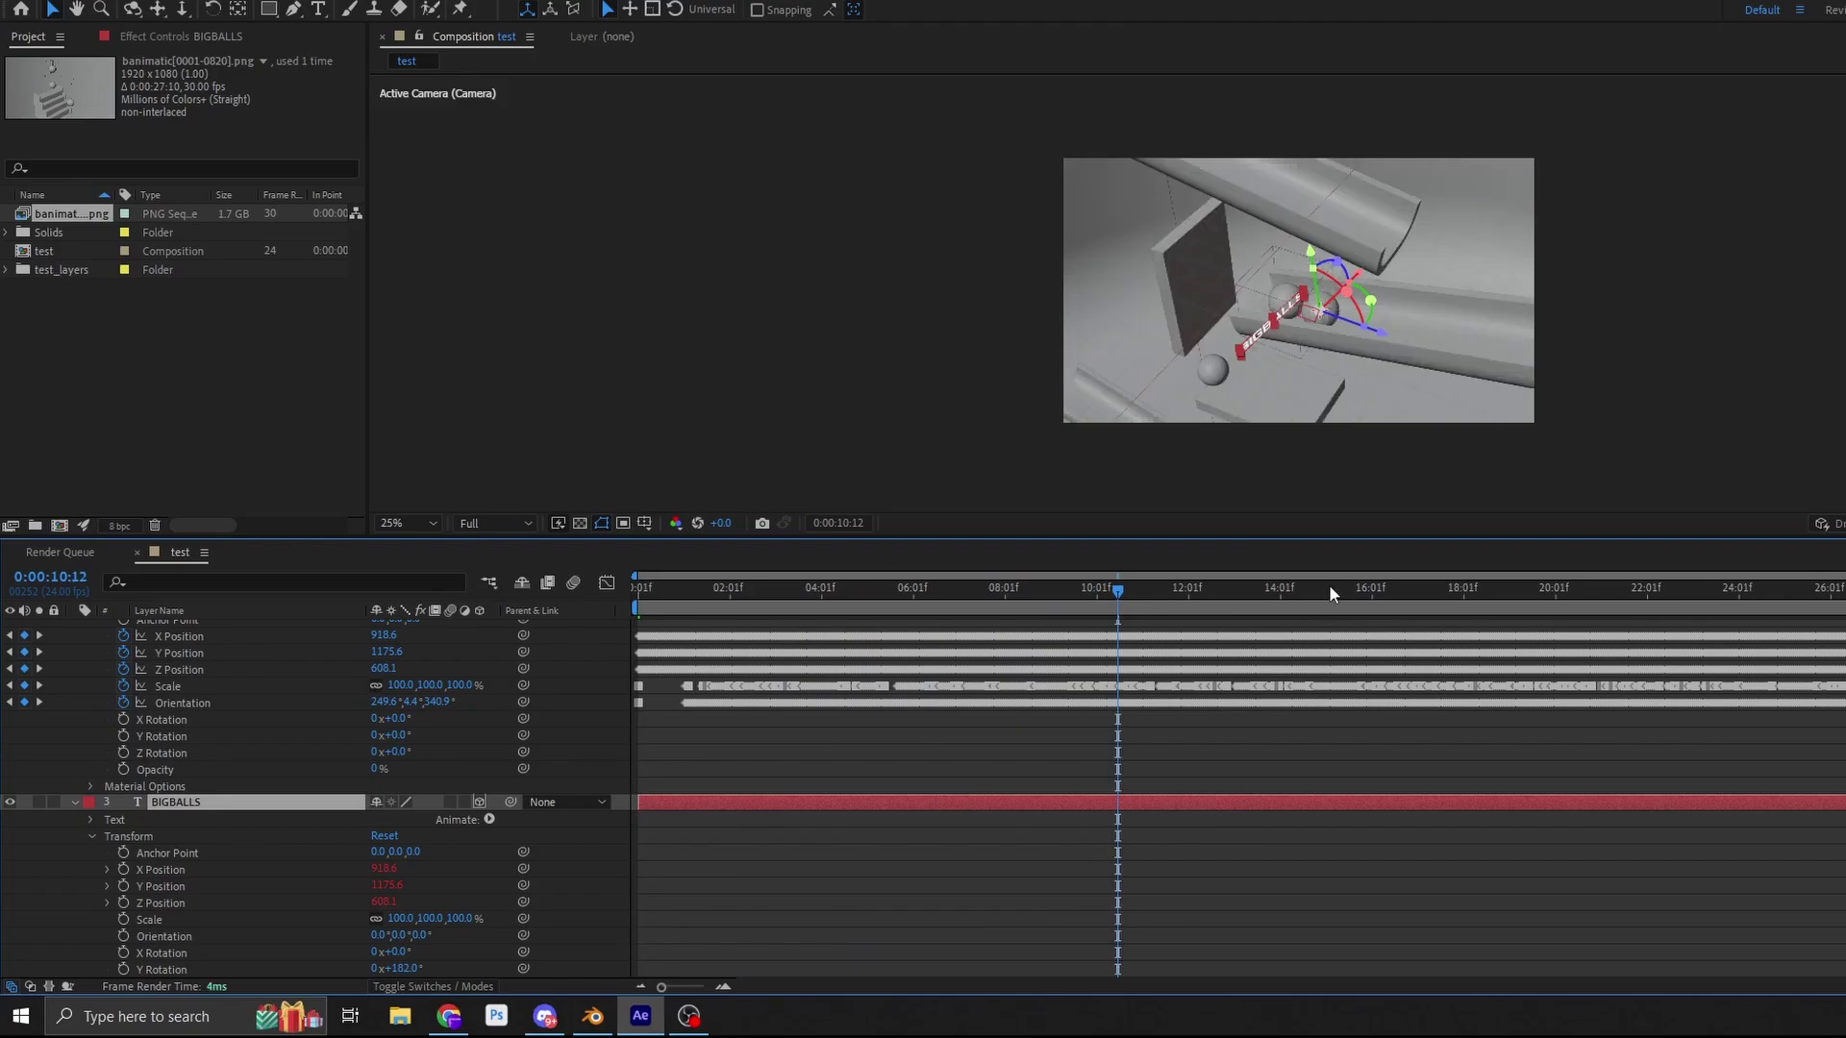